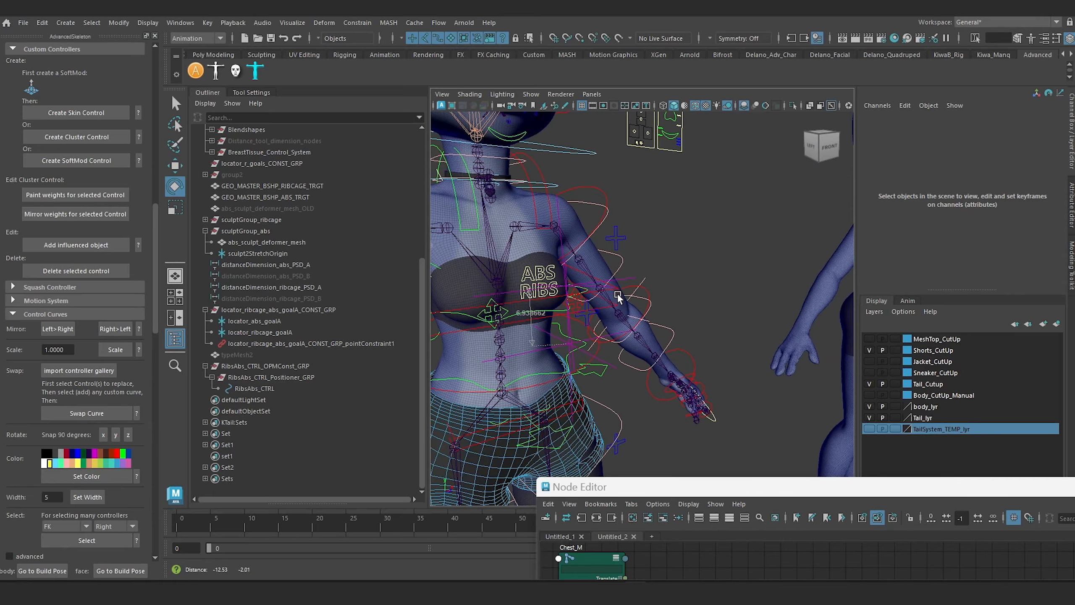
Select the ribcage blend shape target mesh and examine its sculpt deformer's displacement and dropoff settings alongside the character rig.
scroll(571, 287, down, 6)
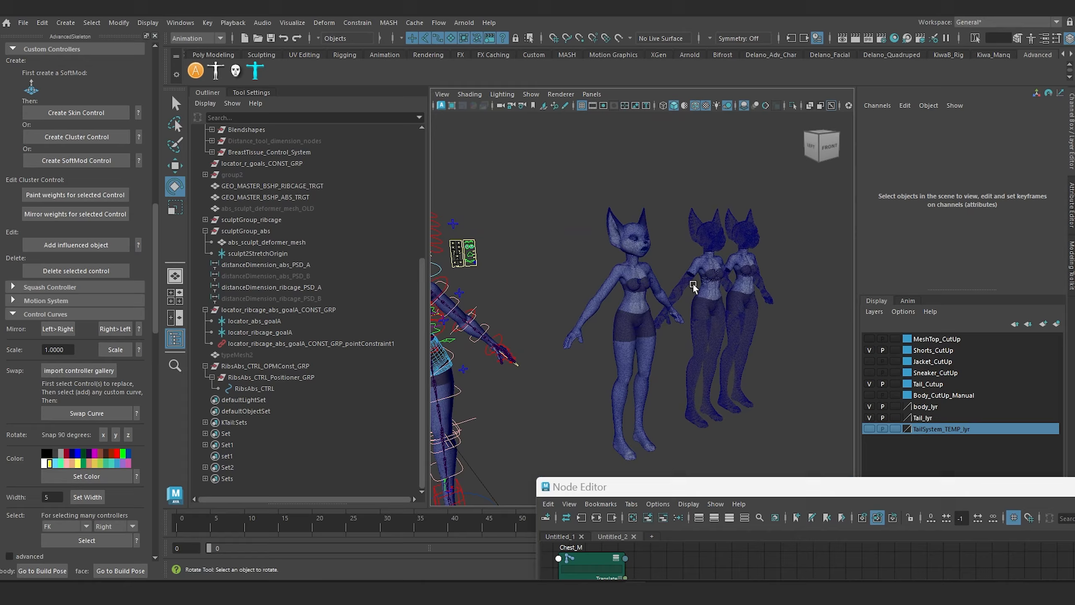
click(702, 288)
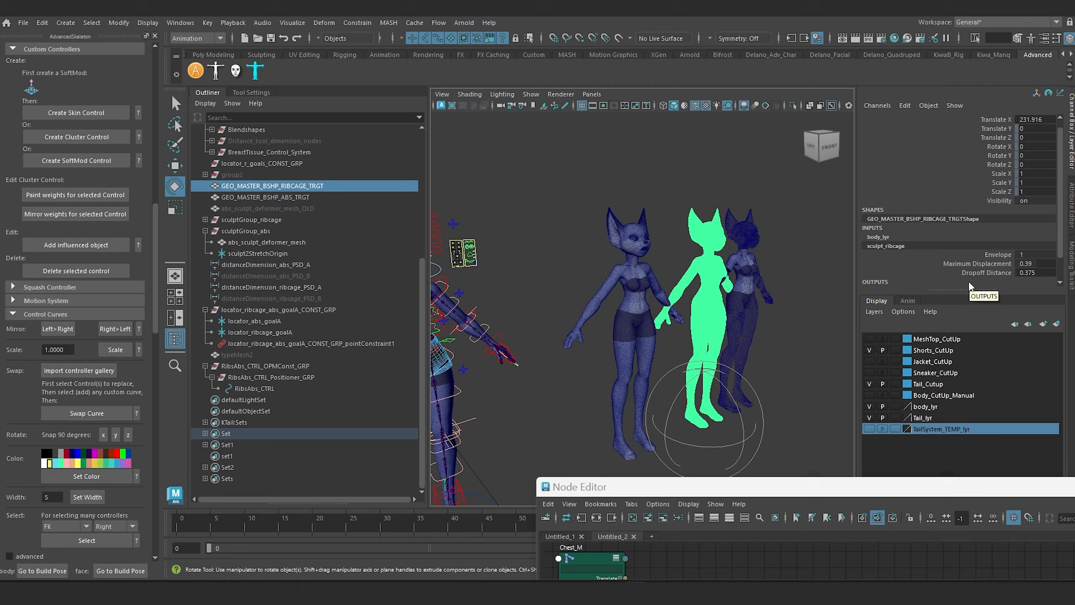
alt+middle_drag(579, 296, 616, 297)
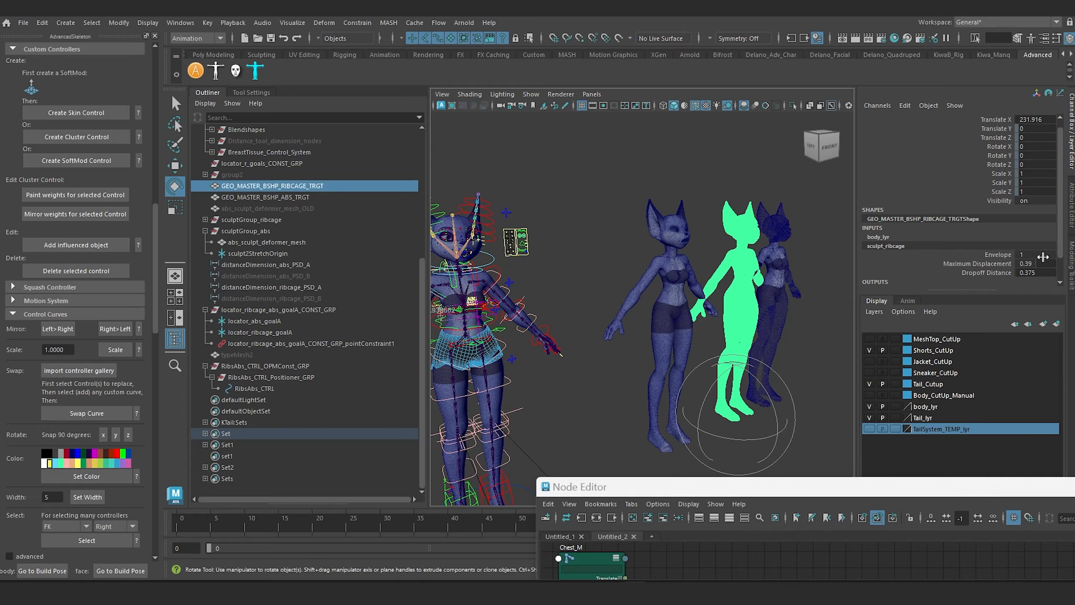
alt+middle_drag(621, 225, 658, 199)
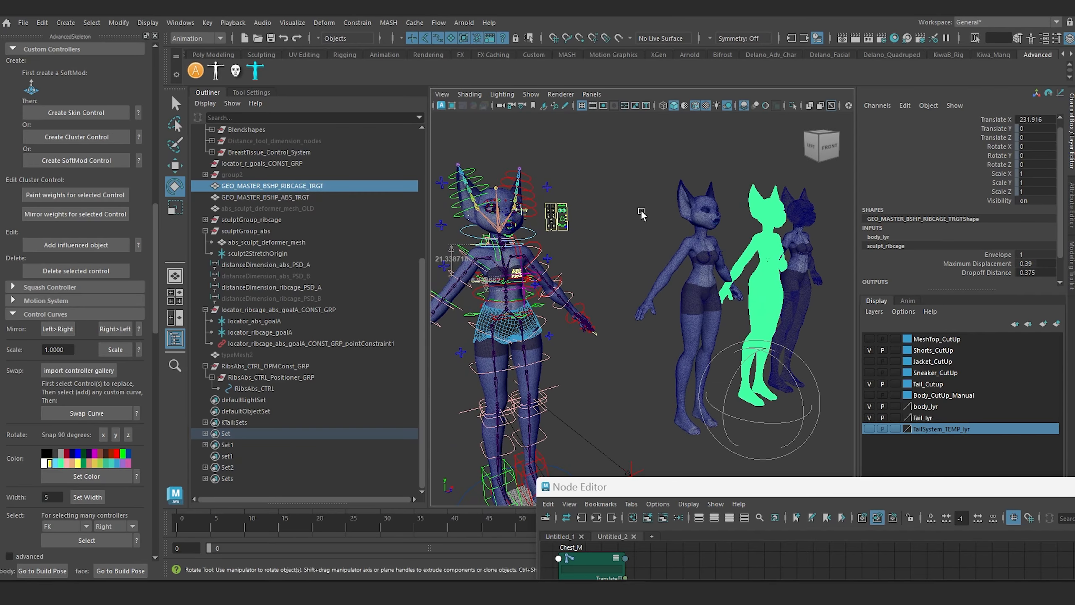
alt+drag(578, 249, 552, 254)
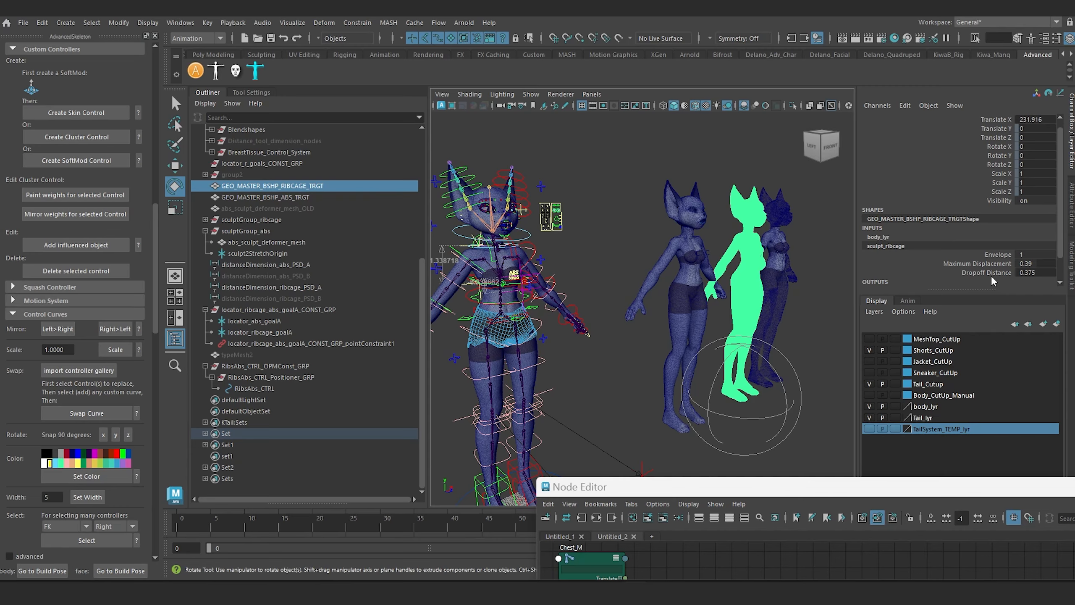
alt+middle_drag(532, 277, 538, 278)
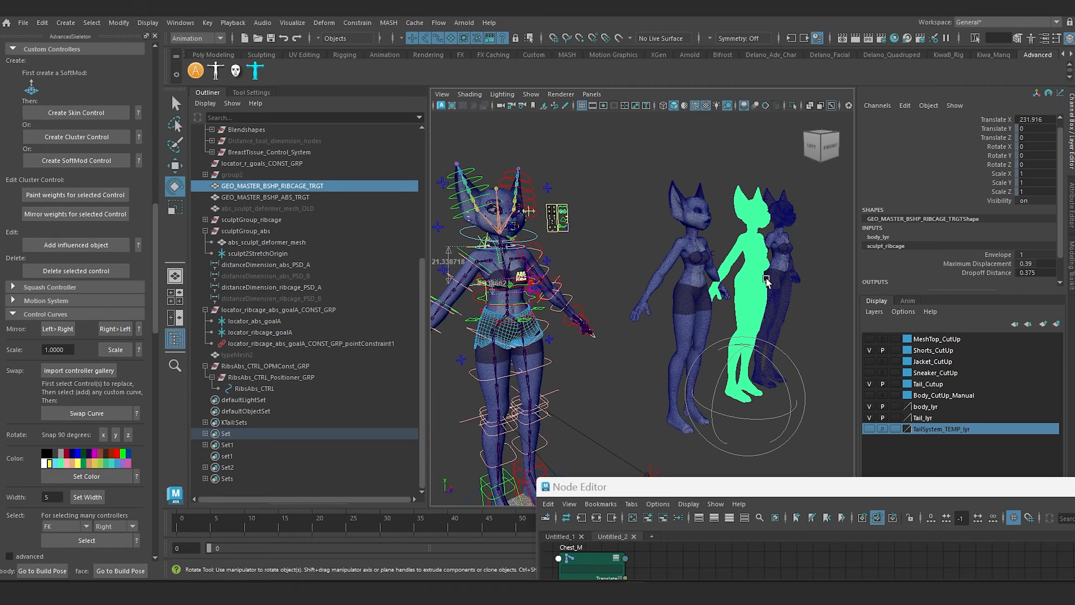
alt+drag(755, 279, 718, 273)
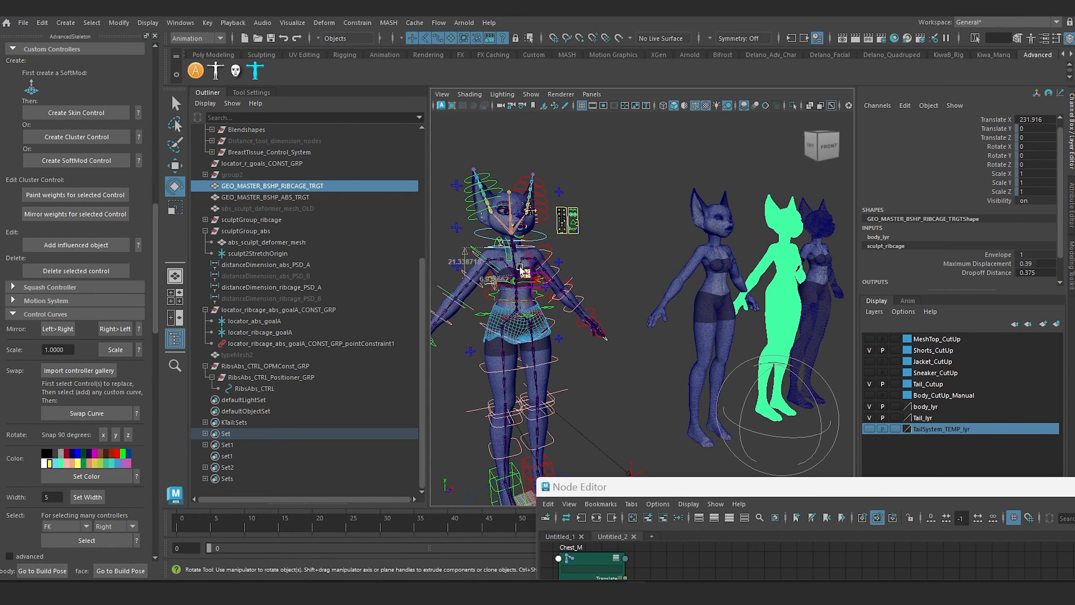
scroll(614, 234, up, 8)
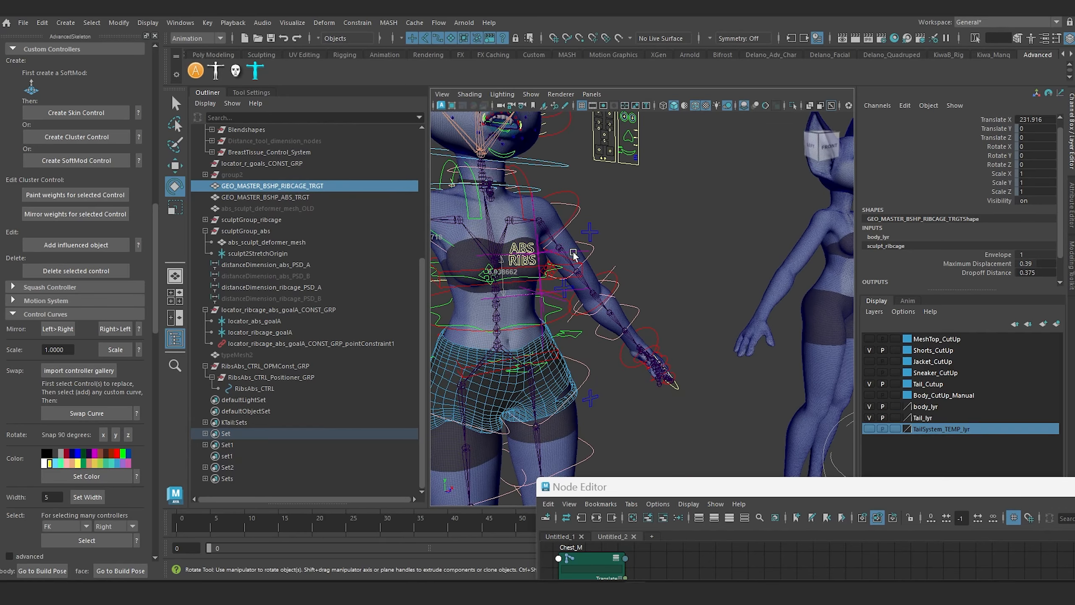
Add a keyable float attribute Abs_flex with minimum 0 and maximum 10 to the ABS RIBS control curve.
click(525, 250)
click(905, 105)
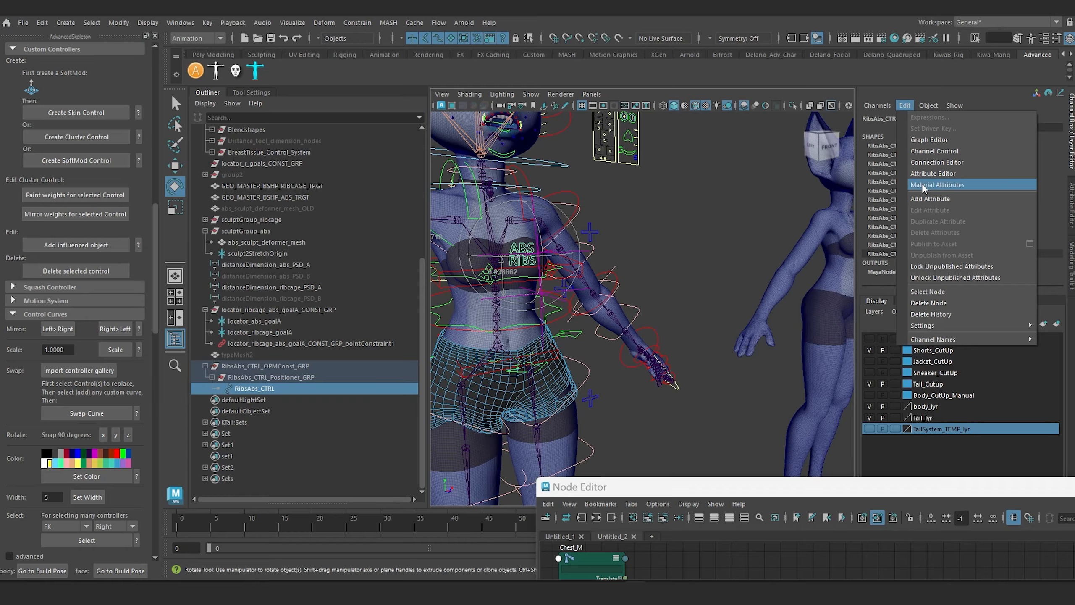
click(927, 196)
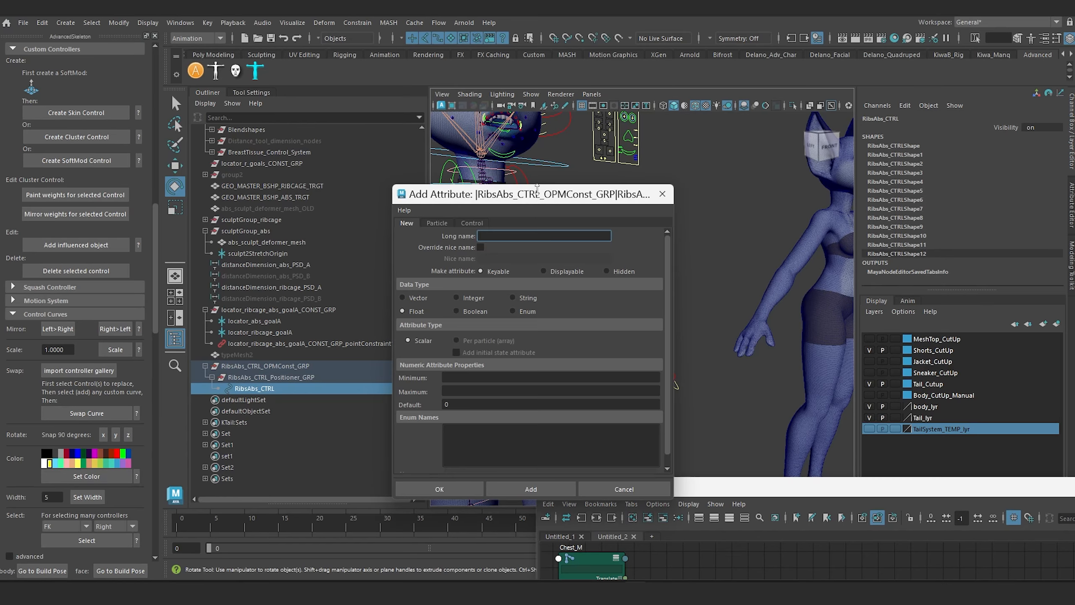
drag(534, 195, 794, 195)
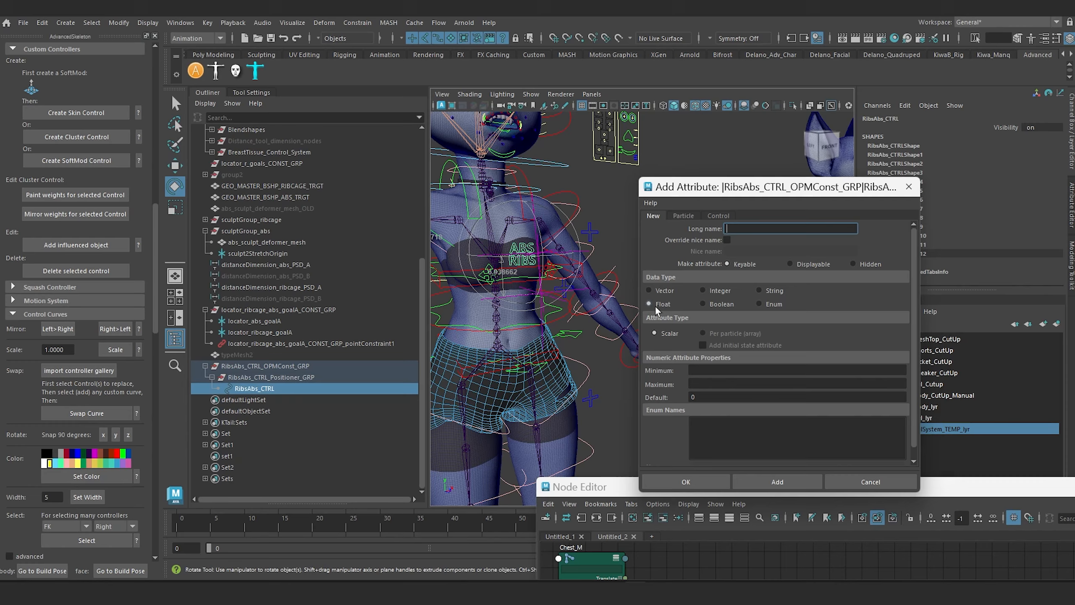
click(745, 227)
text(Abs)
text(_de)
click(727, 370)
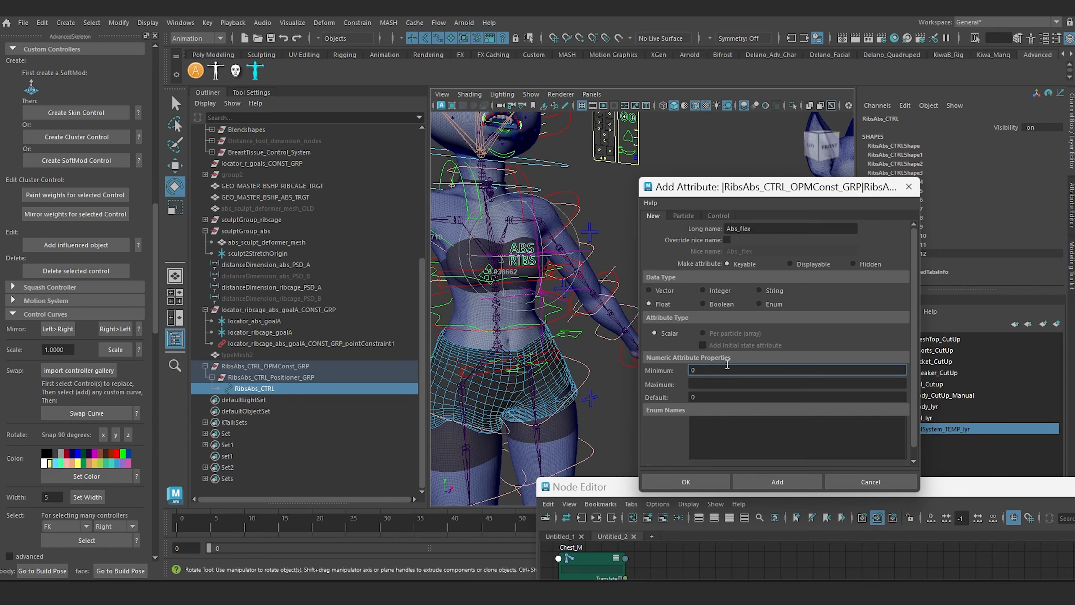
key(Tab)
text(10)
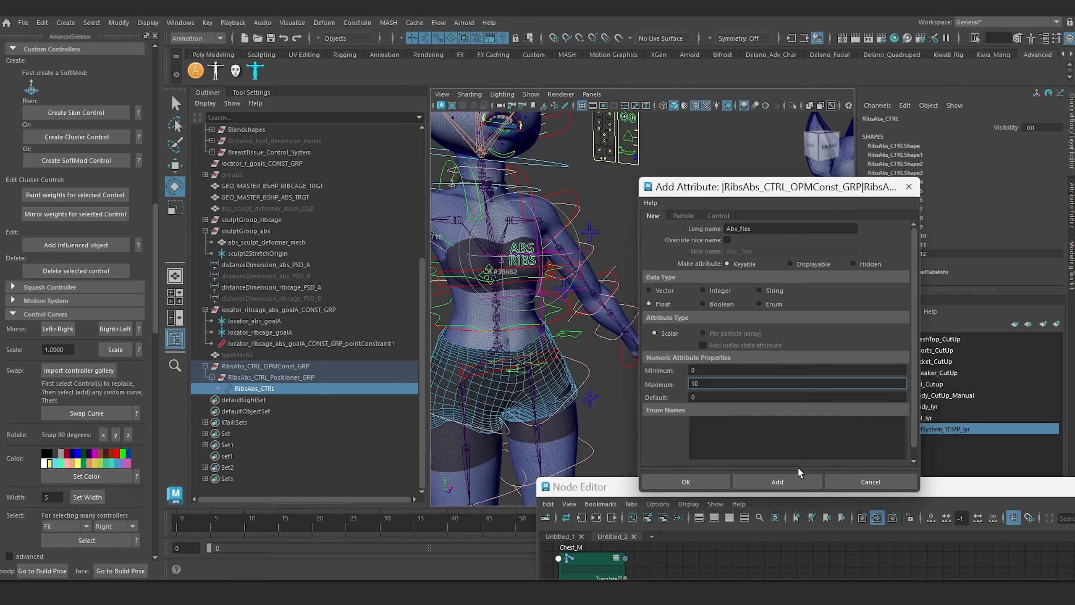
click(789, 483)
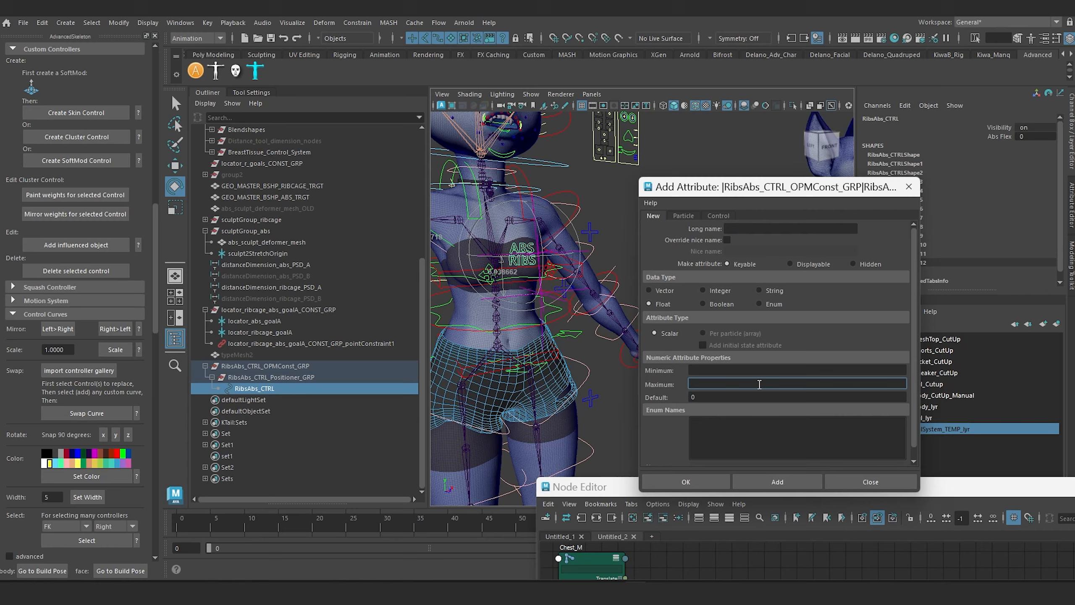
Add a float attribute Abs_Swelling to the control with minimum 0 and maximum 10.
click(753, 229)
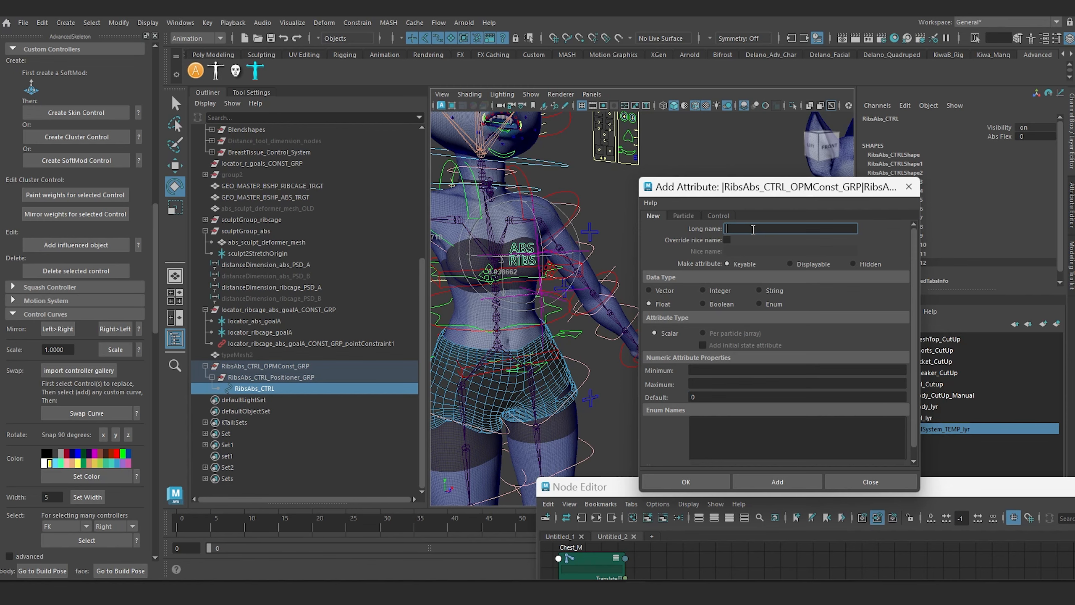
text(Abs Swelling)
click(739, 229)
key(BackSpace)
text(_)
click(705, 369)
text(0)
key(Tab)
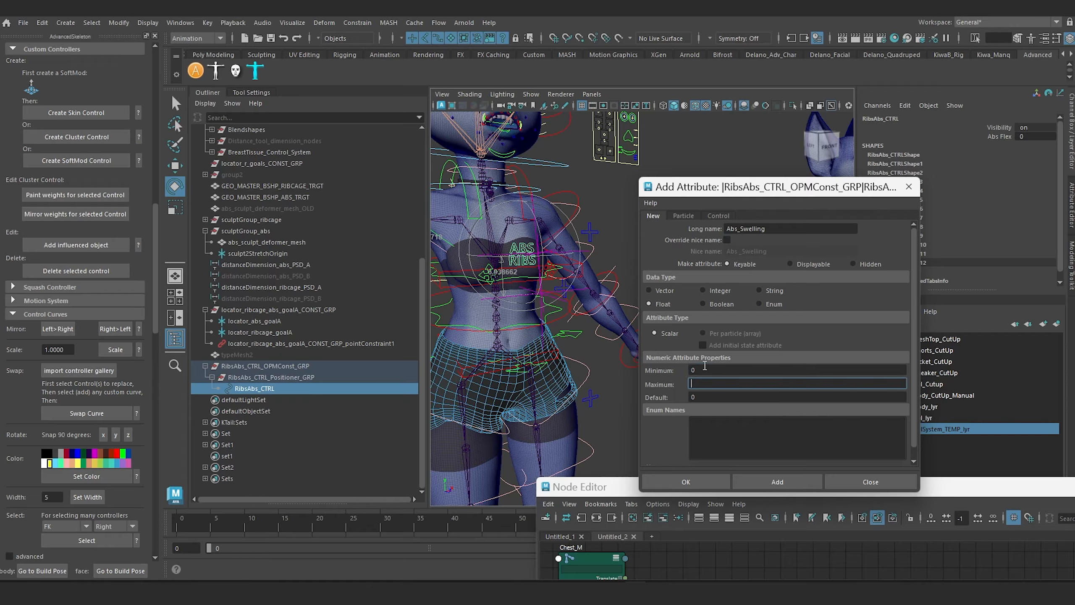
text(10)
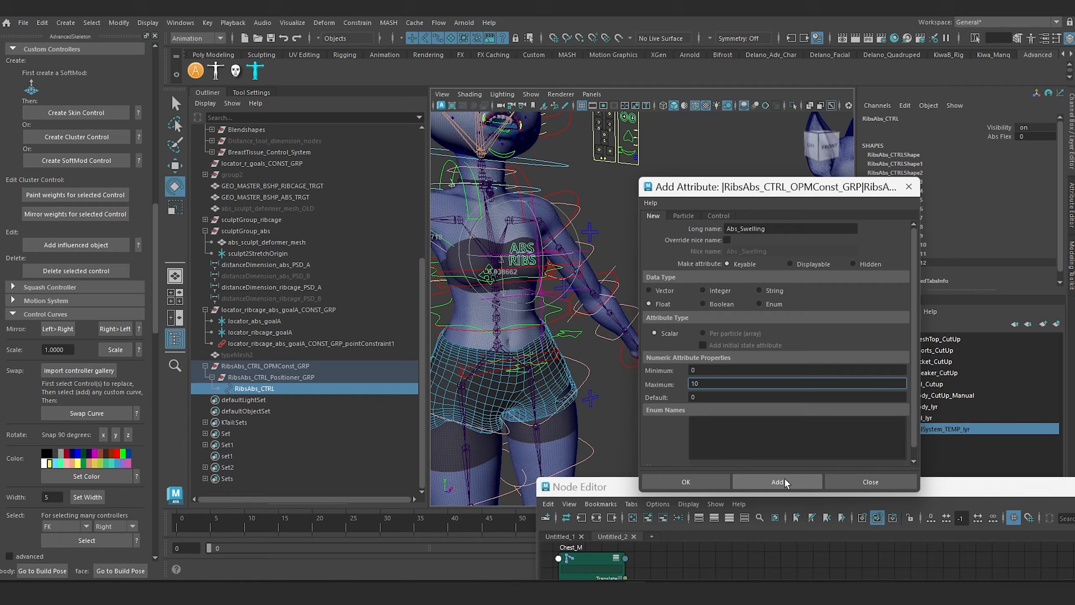
click(784, 478)
Add a float attribute Ribcage_Intensity to the control with minimum 0 and maximum 10.
click(746, 228)
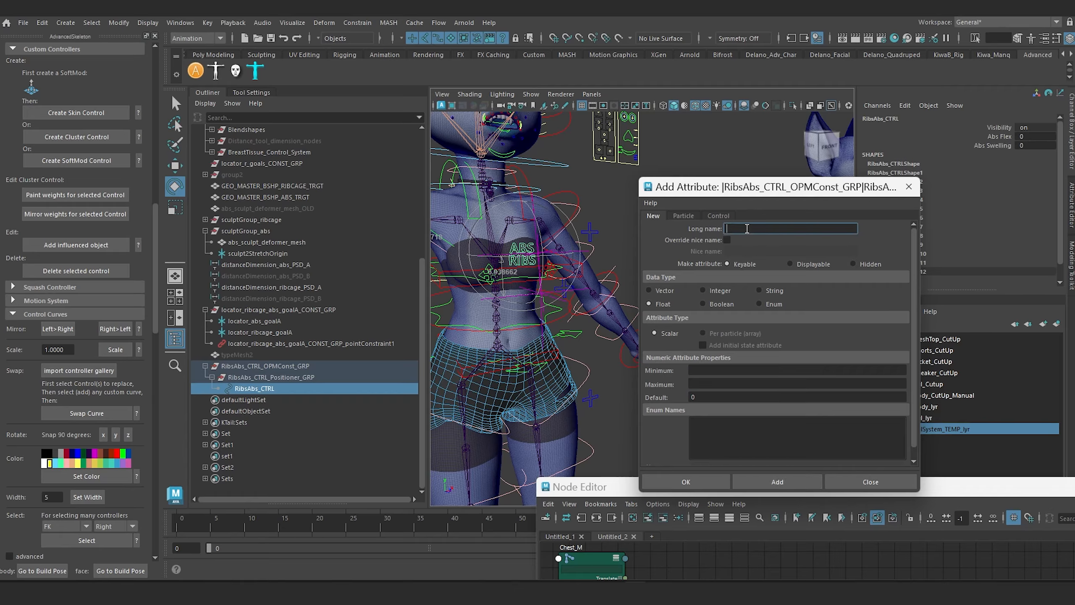
text(Ribcage_Intensity)
click(710, 370)
text(0)
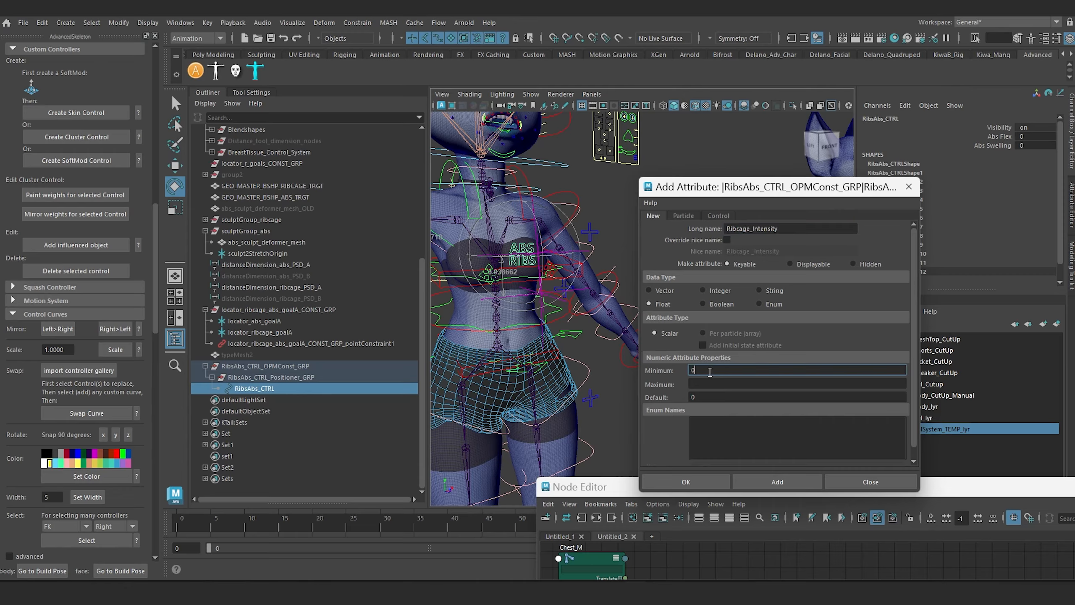
key(Tab)
text(10)
click(777, 482)
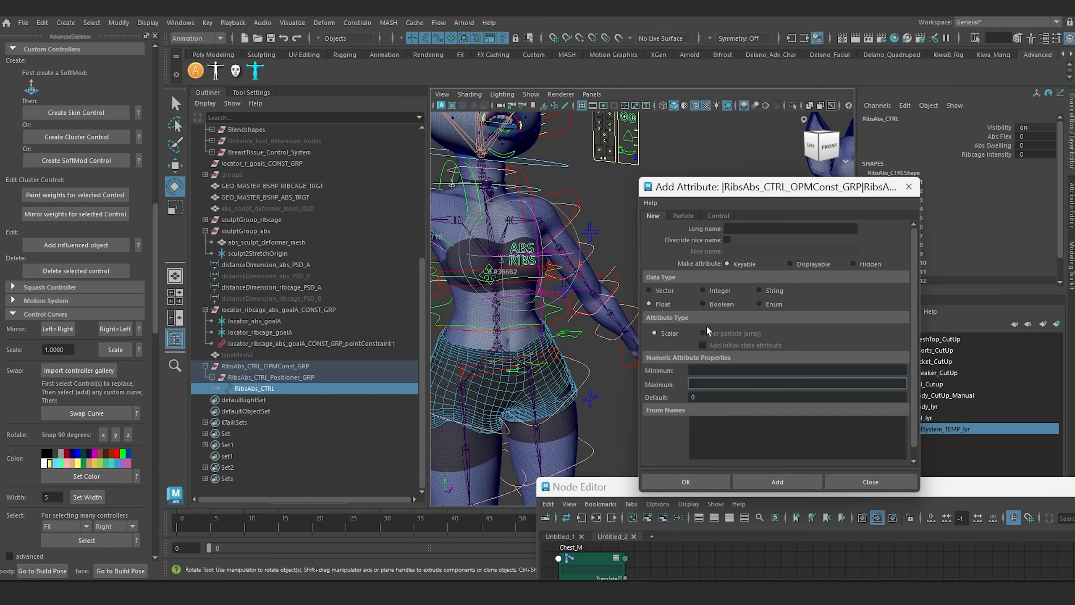
Add a float attribute named Abs_Toggle to the control.
click(753, 229)
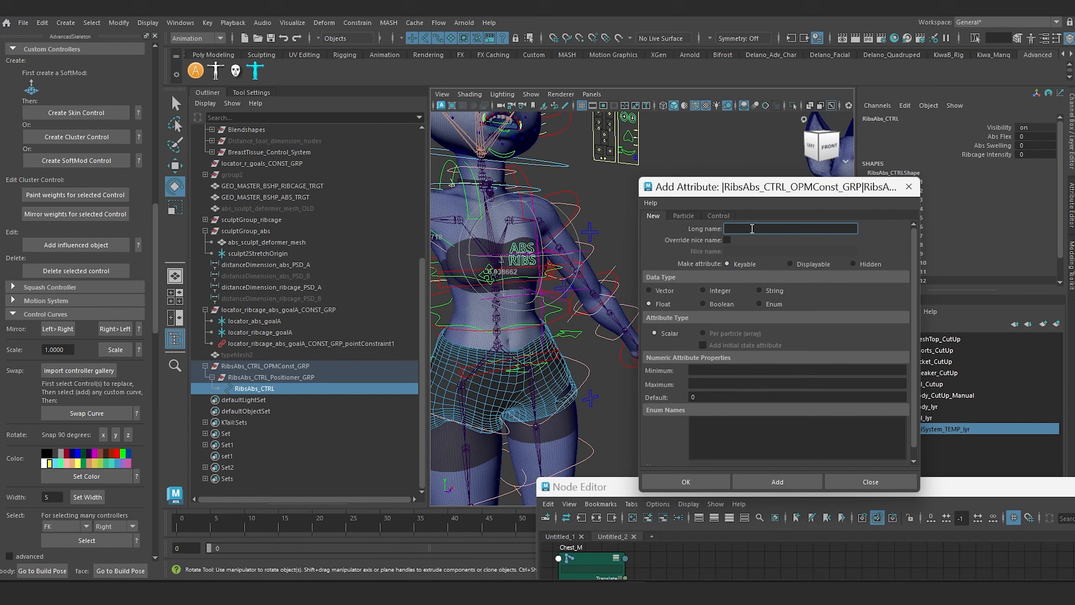
text(Abs_Toggle)
click(725, 370)
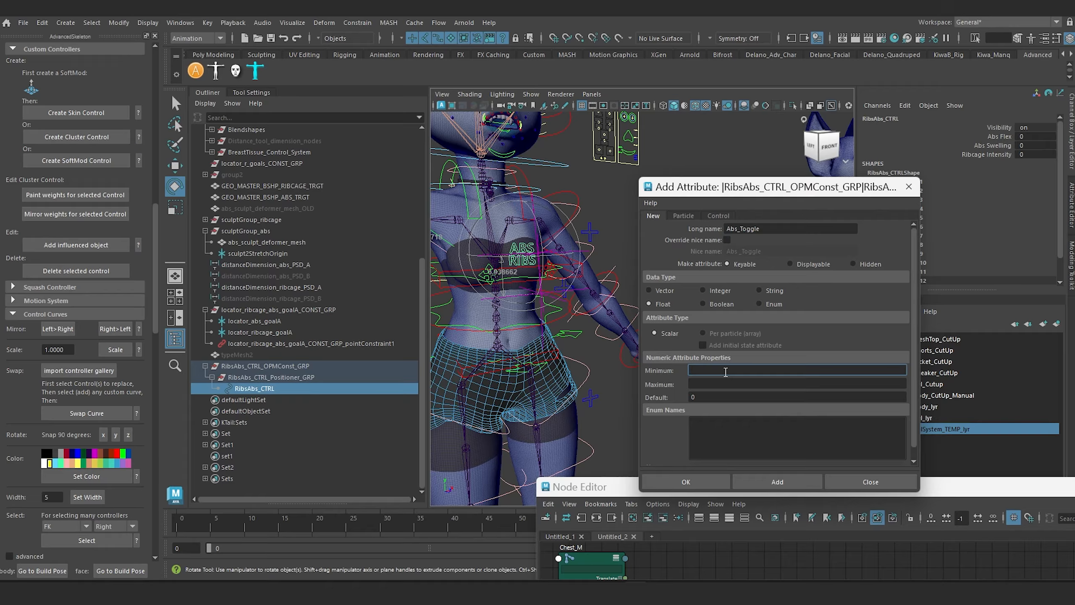
key(Tab)
click(776, 483)
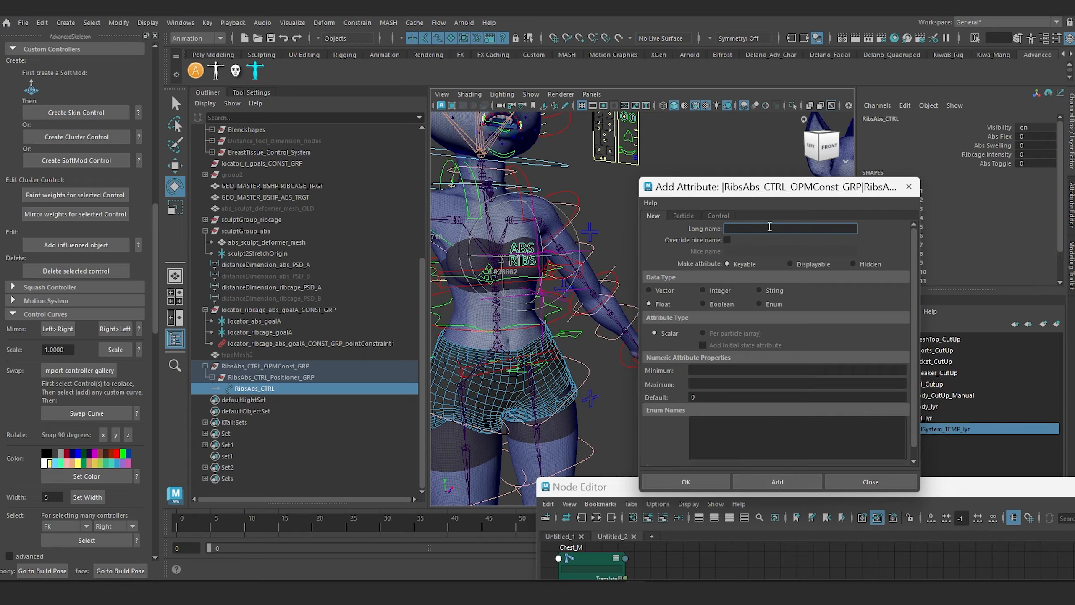
Add a float attribute Ribcage_Toggle to the control with minimum 0.
text(Ribcage_Toggle)
click(719, 369)
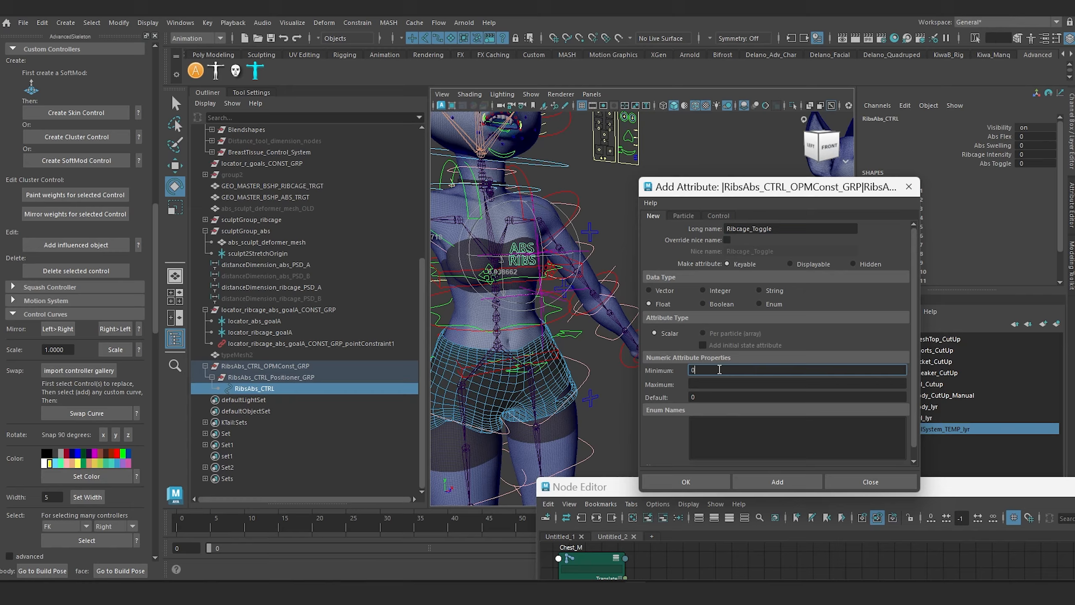
text(0)
click(767, 477)
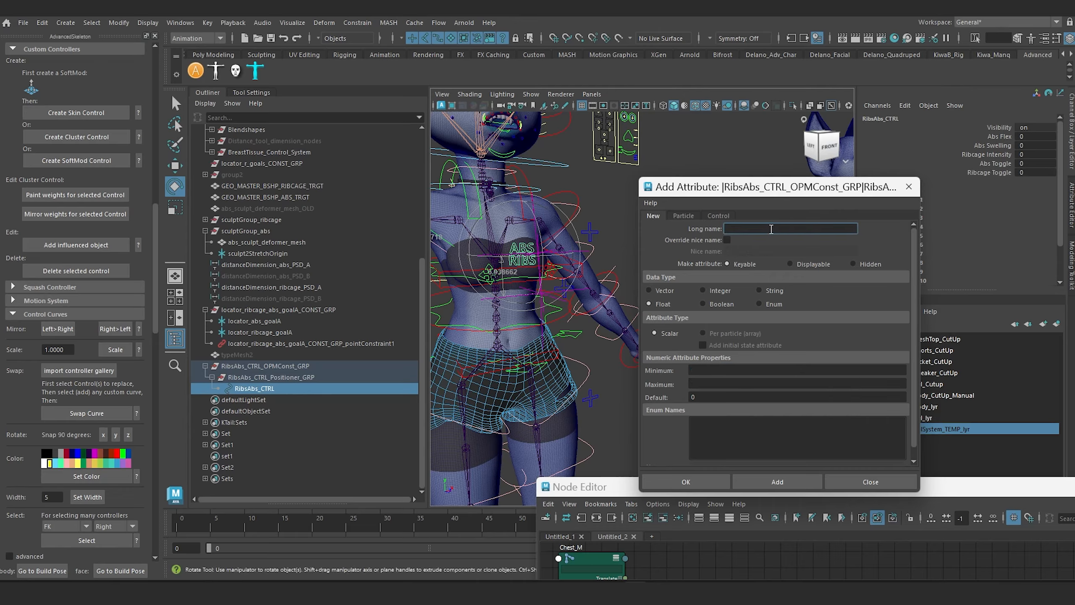
Add a float attribute Stomach_Vacuum_Toggle to the control with minimum 0 and maximum 1.
text(Stomach_Vacuum_Toggle)
click(742, 370)
text(0)
key(Tab)
text(1)
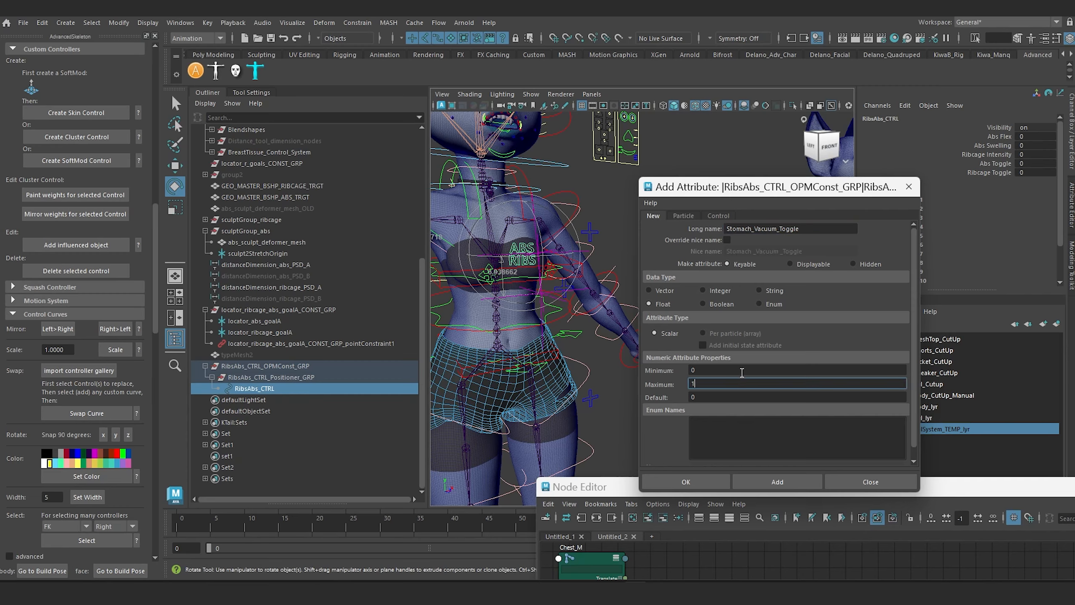
click(770, 481)
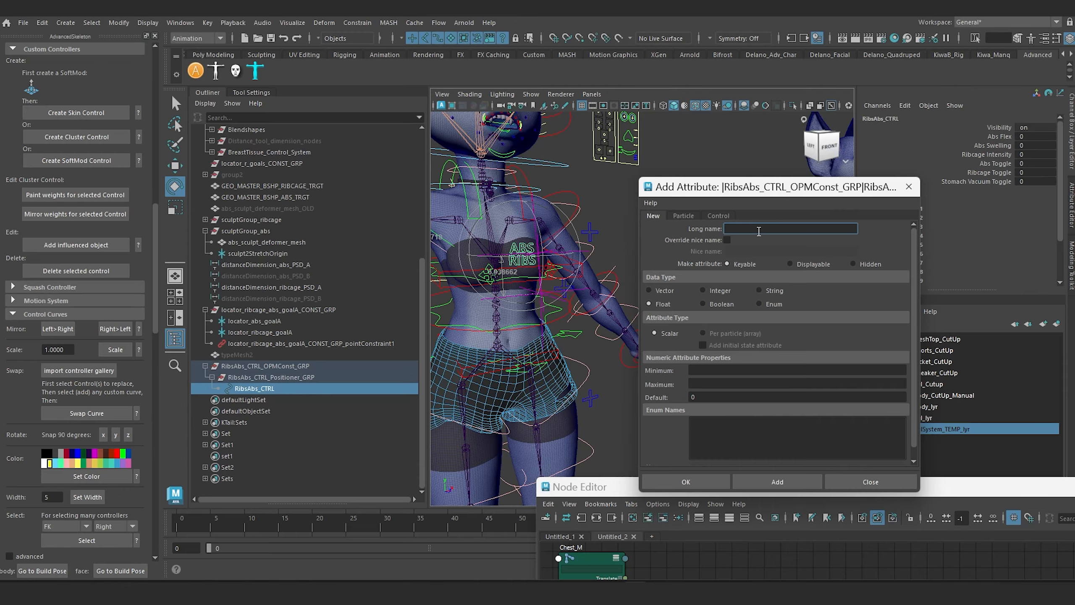
Add a float attribute Chest_Expansion_Toggle with minimum 0 and maximum 1, and finish adding attributes.
text(Chest_exp)
key(BackSpace)
key(BackSpace)
key(Caps_Lock)
text(XPA)
key(Caps_Lock)
key(BackSpace)
key(BackSpace)
key(BackSpace)
key(BackSpace)
text(Expansion_Toggle)
click(748, 370)
text(0)
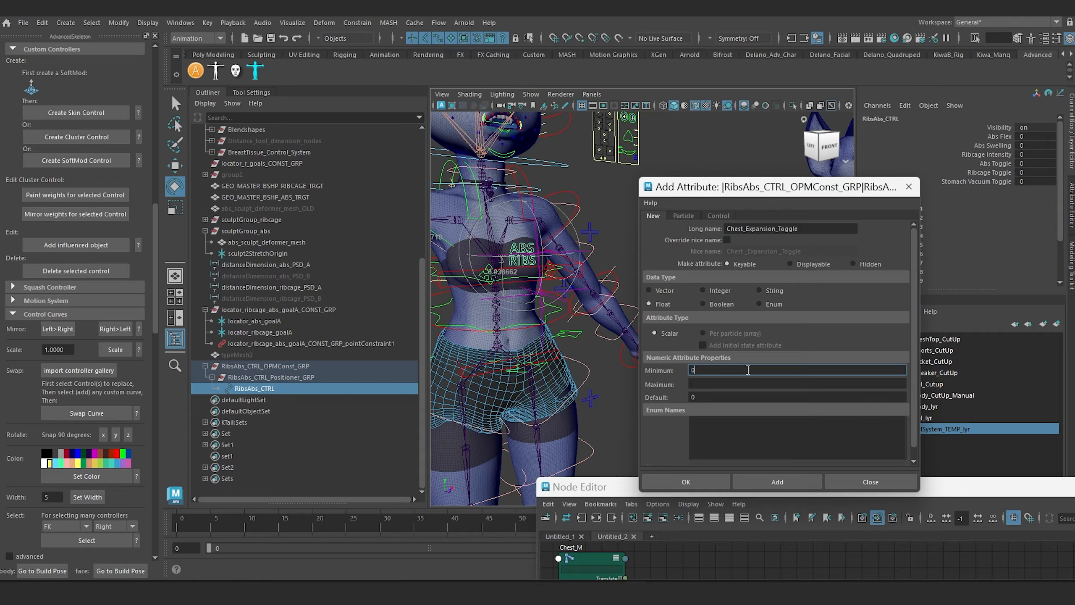
key(Tab)
text(1)
click(777, 482)
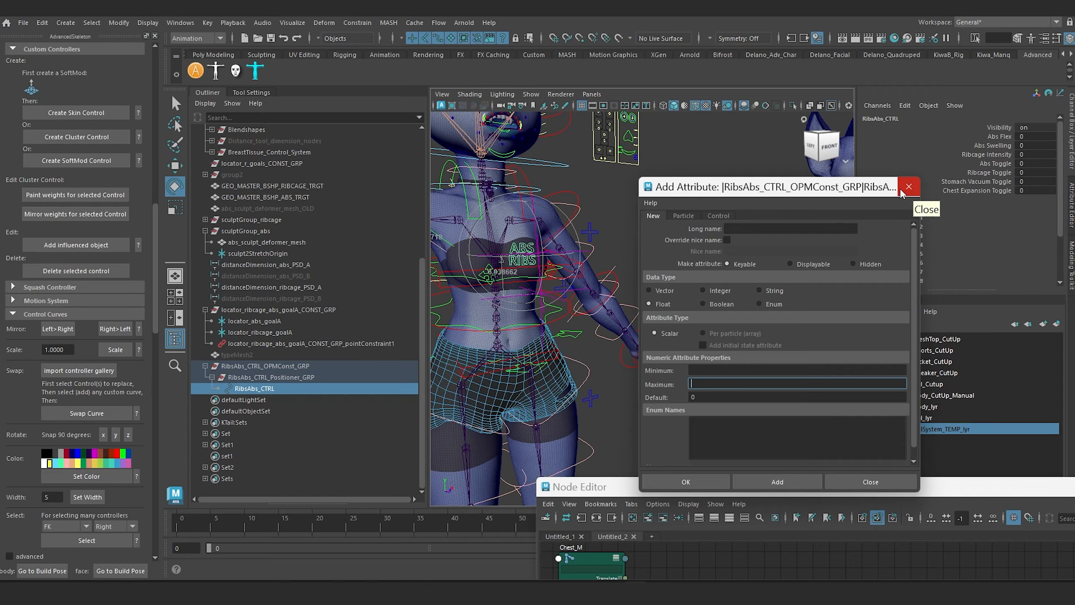
click(909, 189)
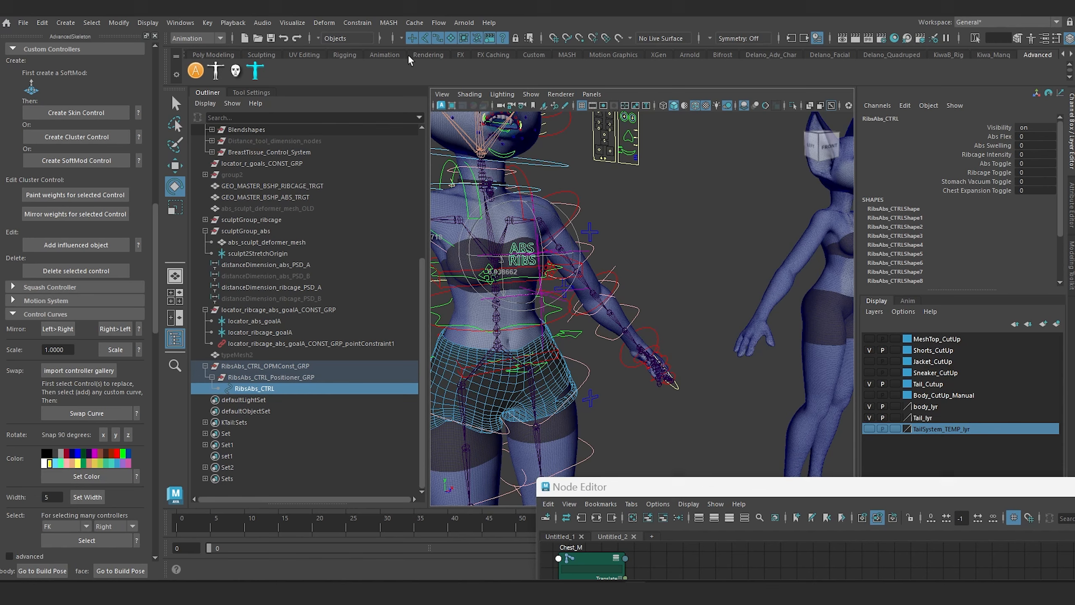
Open the Shape Editor to inspect the stomach vacuum and lung chest expansion blend shape targets.
click(261, 54)
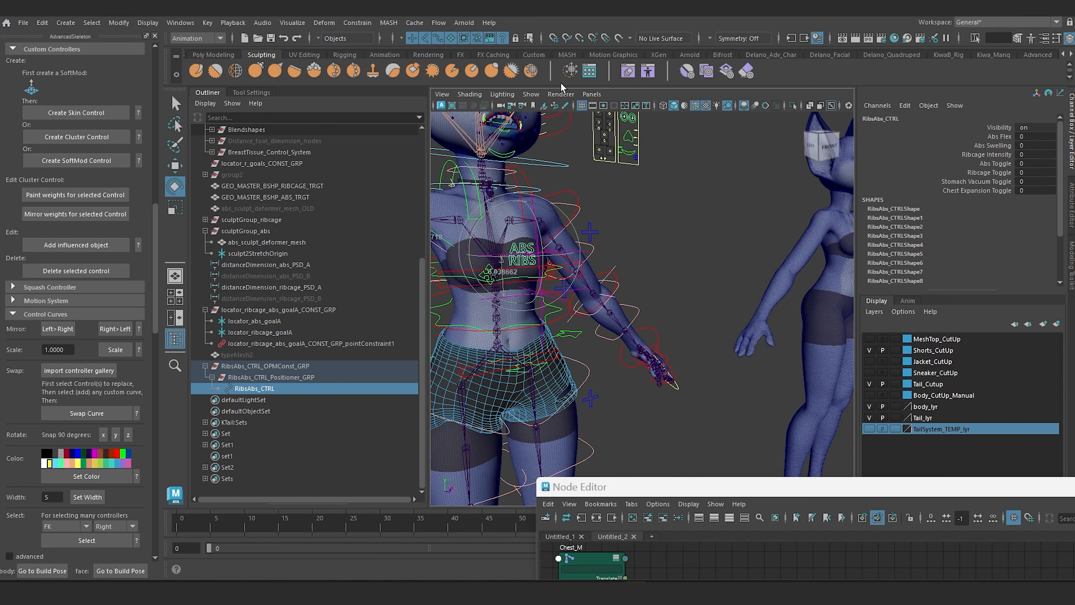
click(628, 70)
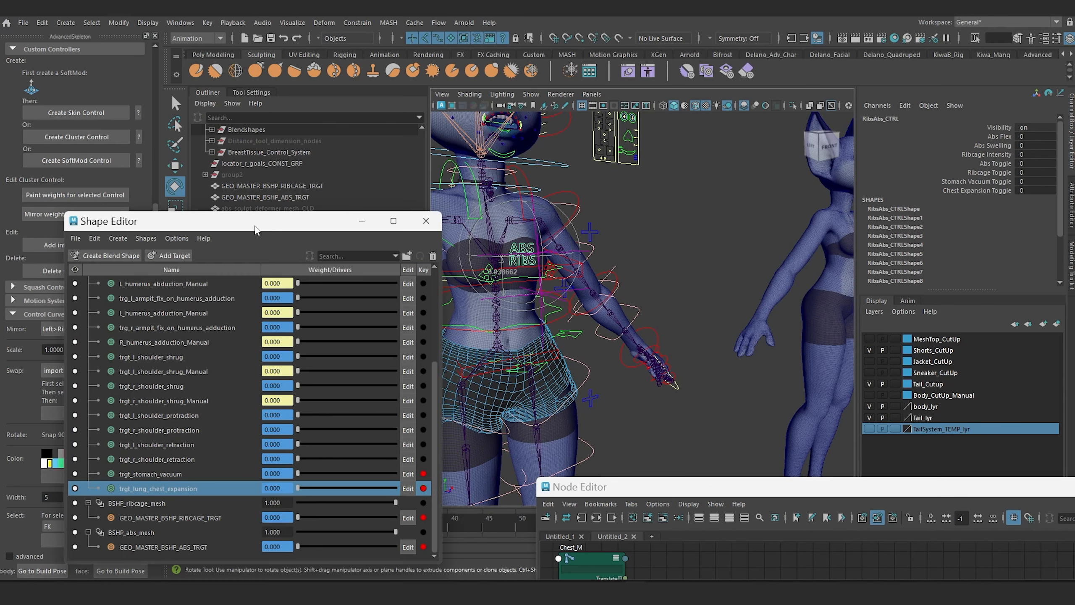
drag(253, 225, 253, 131)
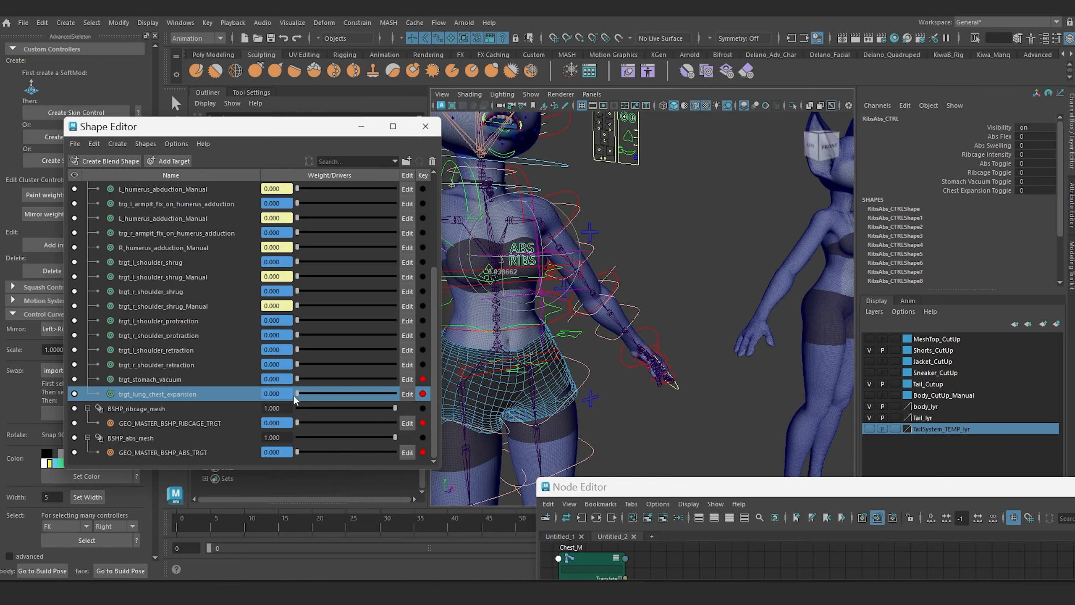
Review the control's Stomach Vacuum Toggle and Chest Expansion Toggle attributes against the blend shape targets, and minimise the Shape Editor.
click(986, 181)
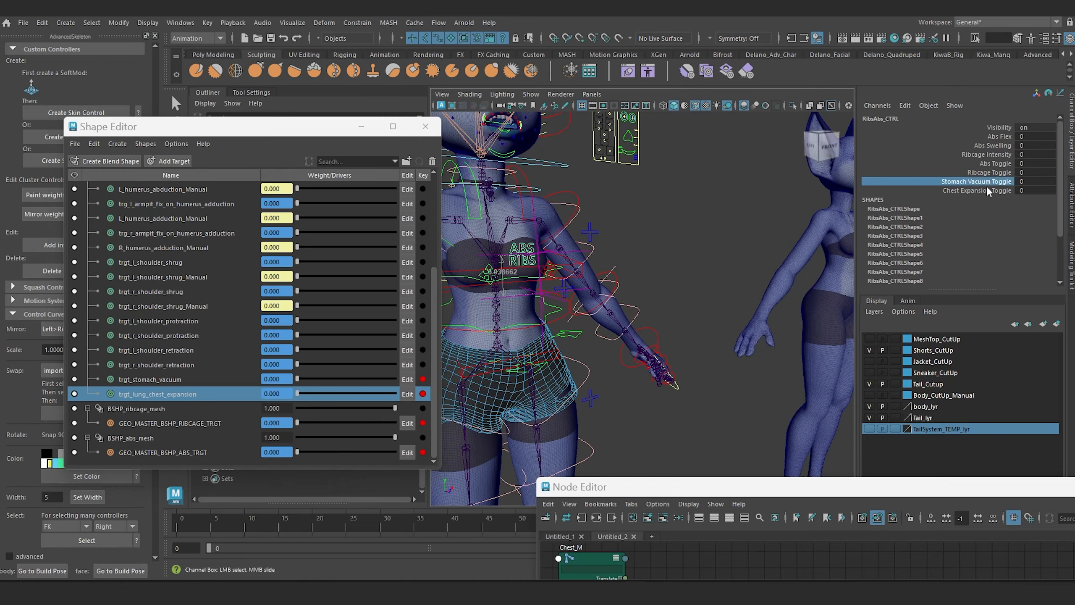
click(987, 191)
click(989, 183)
click(990, 190)
click(989, 181)
click(986, 190)
click(990, 181)
click(987, 190)
click(989, 181)
click(361, 126)
scroll(659, 211, up, 3)
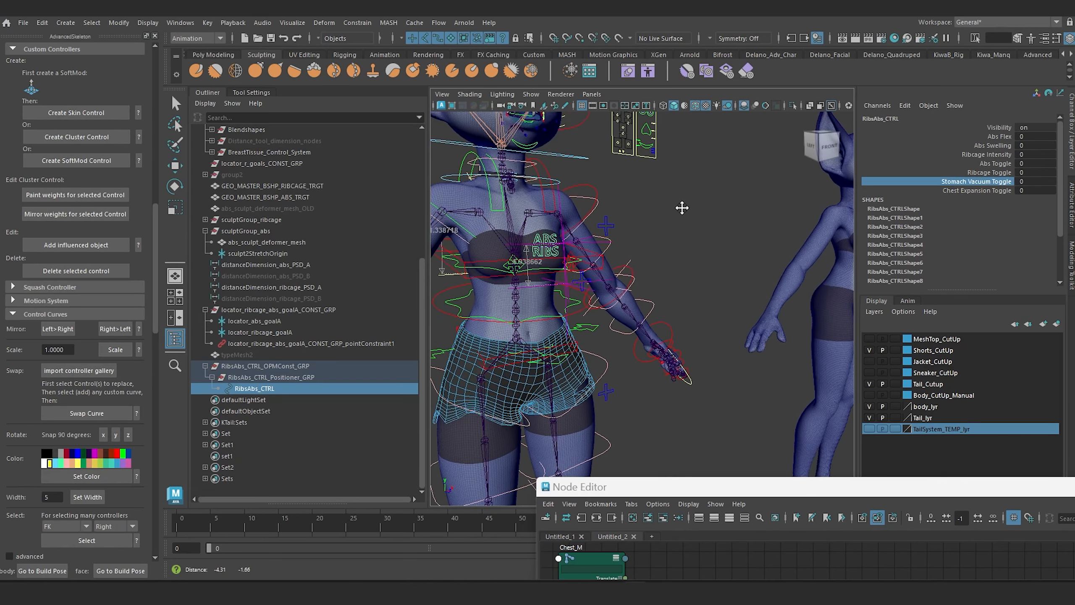
scroll(578, 270, up, 5)
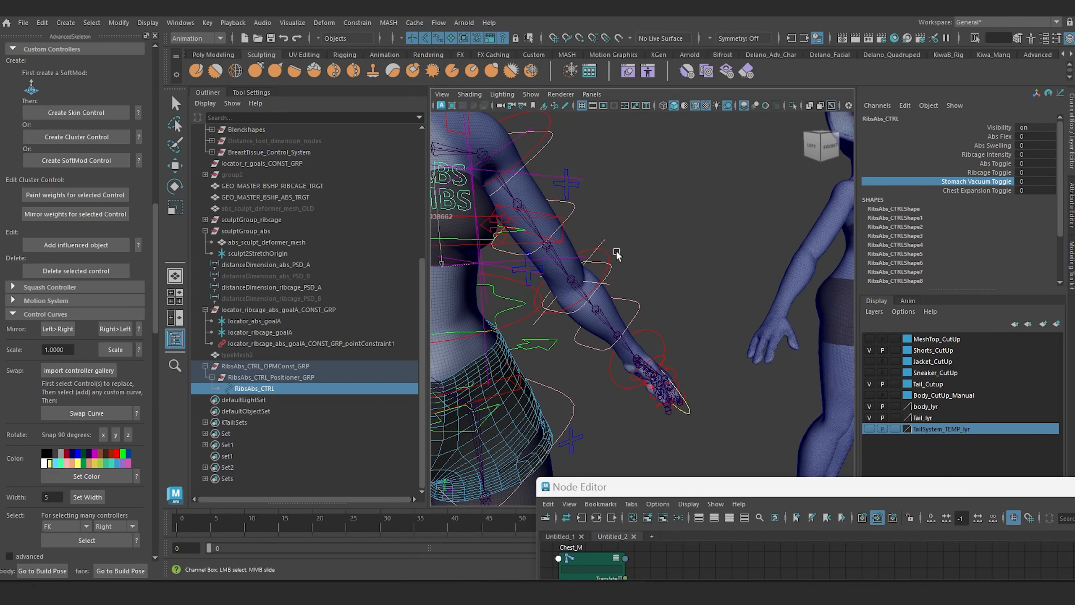
scroll(627, 253, down, 4)
scroll(749, 257, down, 4)
scroll(749, 258, up, 5)
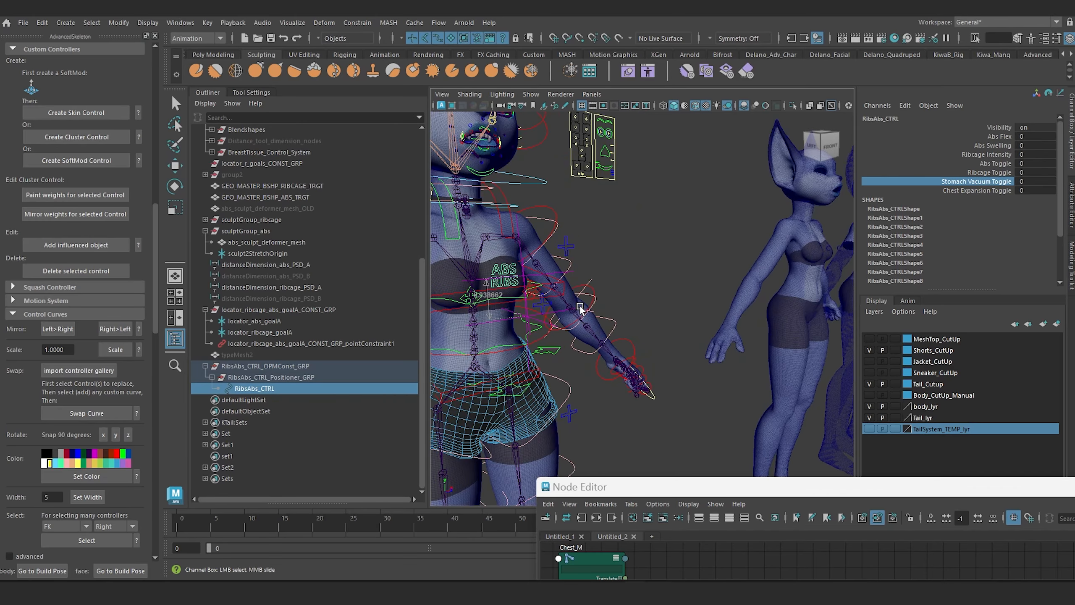
scroll(729, 257, down, 3)
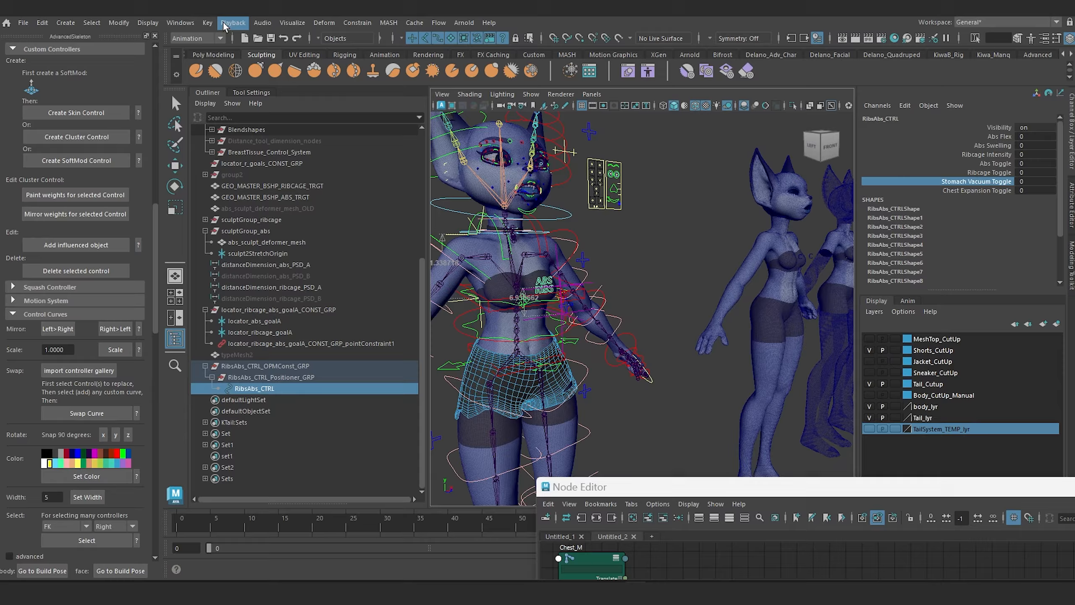
Open Set Driven Key and load RibsAbs_CTRL as the driver with its Abs Flex attribute.
click(208, 23)
mouse_move(334, 122)
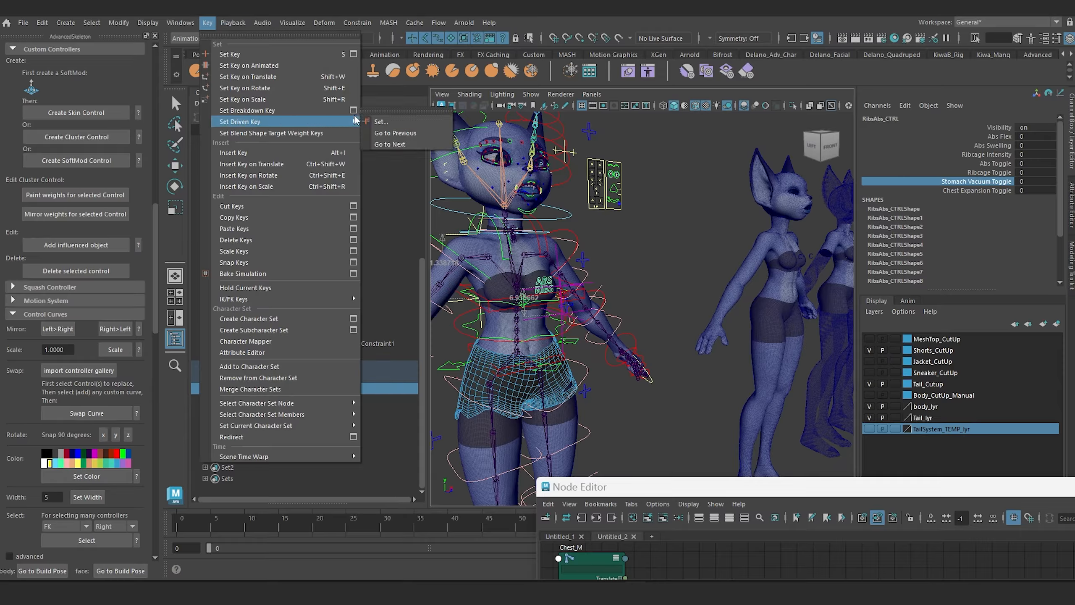
click(406, 122)
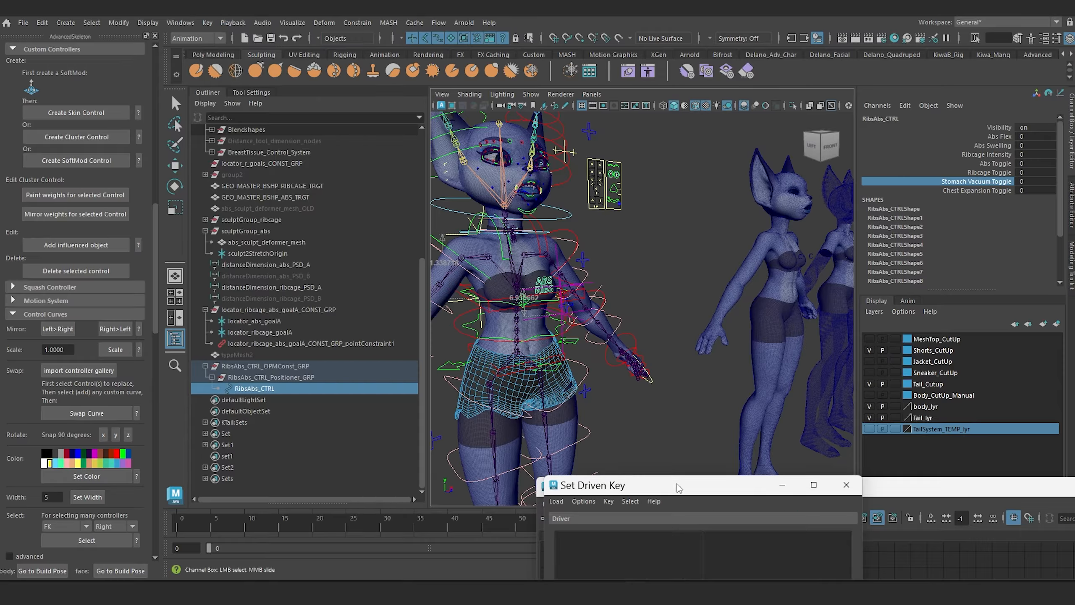
drag(680, 488, 729, 344)
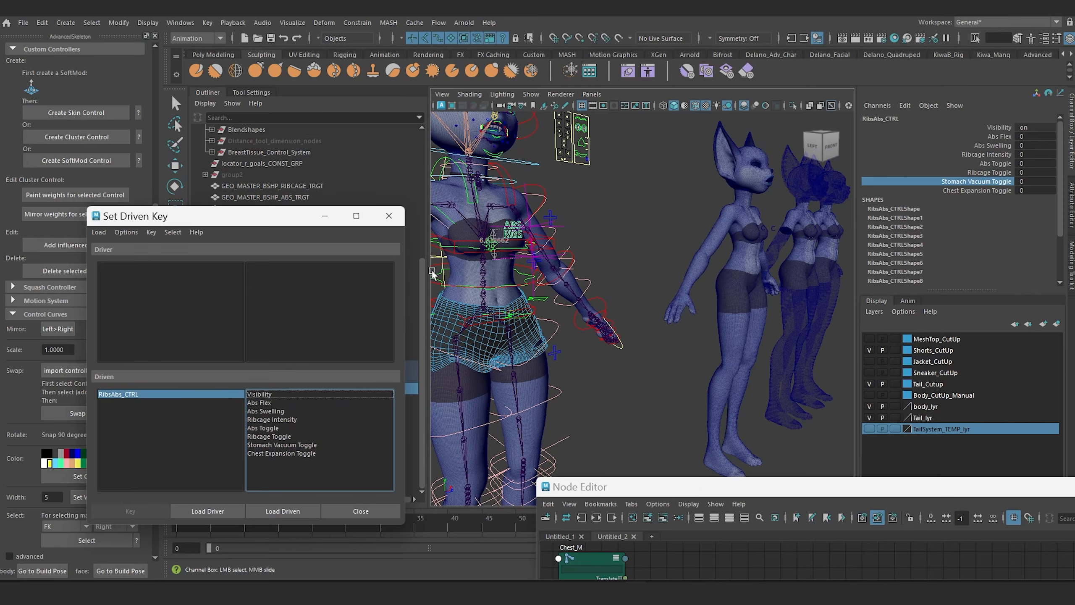
click(209, 510)
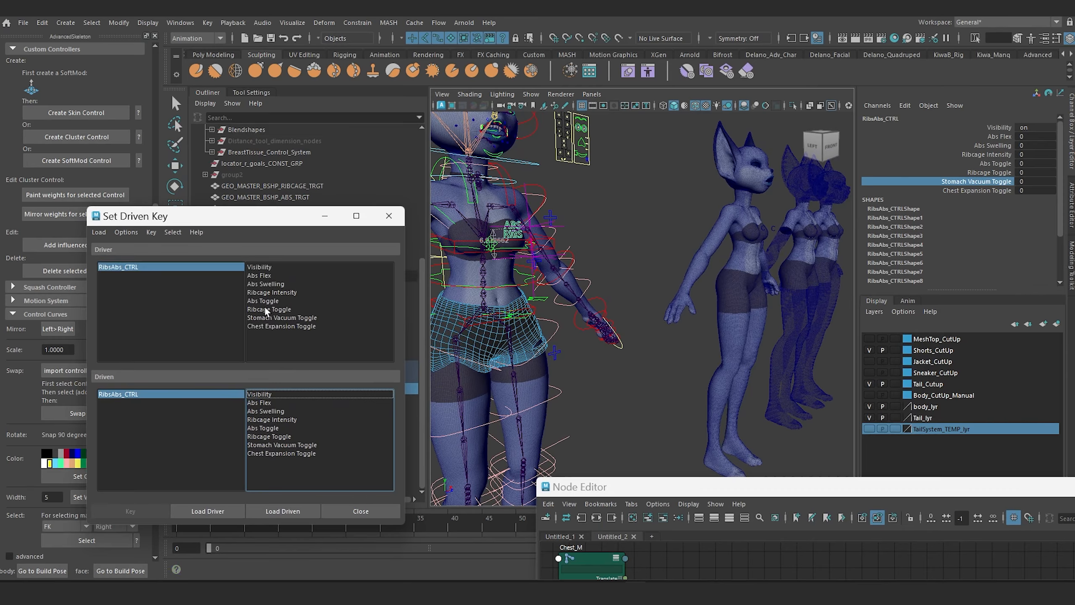
click(259, 276)
Load the sculpt_abs deformer of the GEO_MASTER_BSHP_ABS_TRGT mesh as driven, choosing its Maximum Displacement attribute.
alt+drag(684, 231, 721, 254)
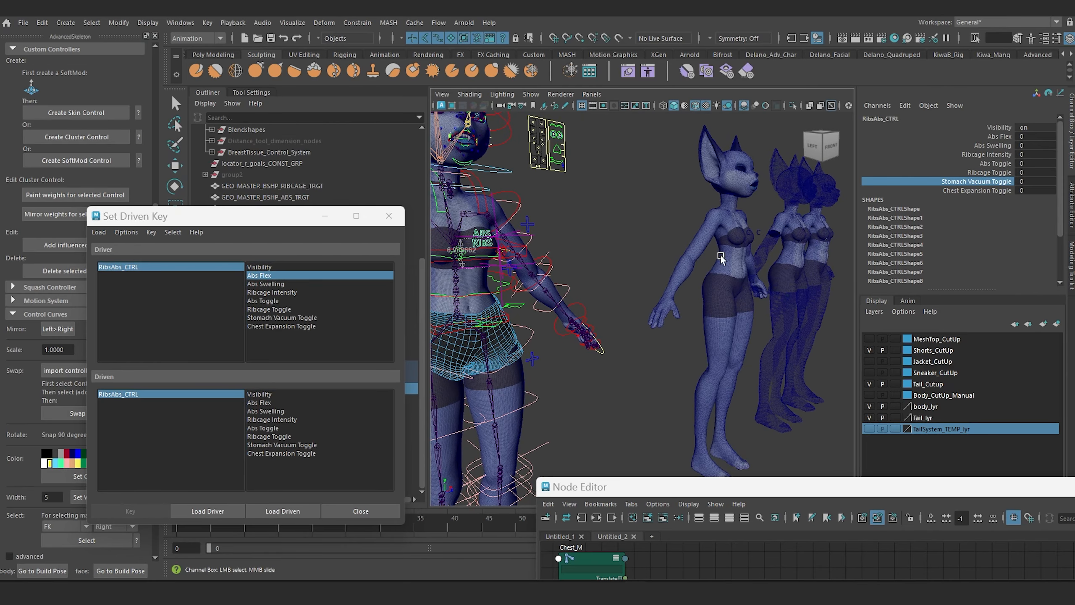
click(820, 249)
key(e)
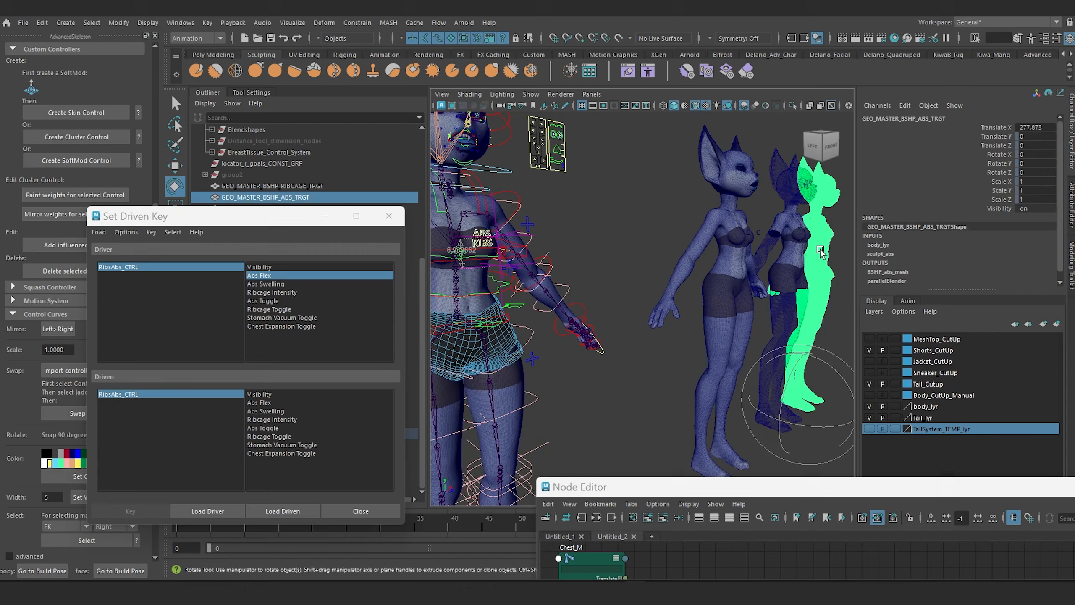
click(880, 253)
click(286, 512)
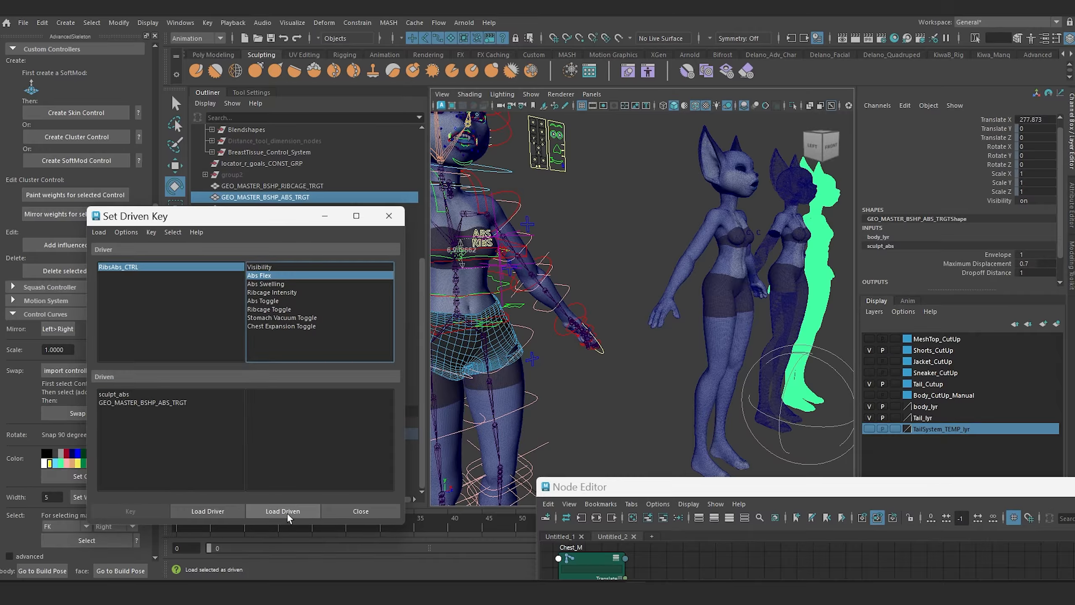
click(114, 394)
click(702, 392)
Set a driven key linking the Maximum Displacement of sculpt_abs to Abs Flex in its default state.
mouse_move(190, 216)
mouse_down()
mouse_move(611, 206)
mouse_move(634, 292)
mouse_move(629, 225)
mouse_up()
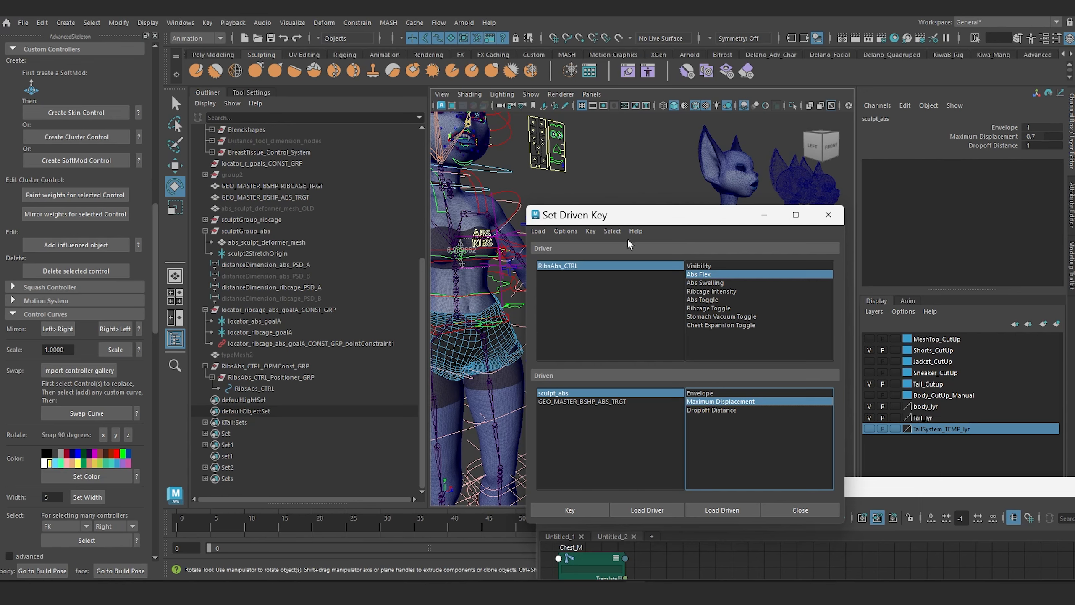
click(573, 510)
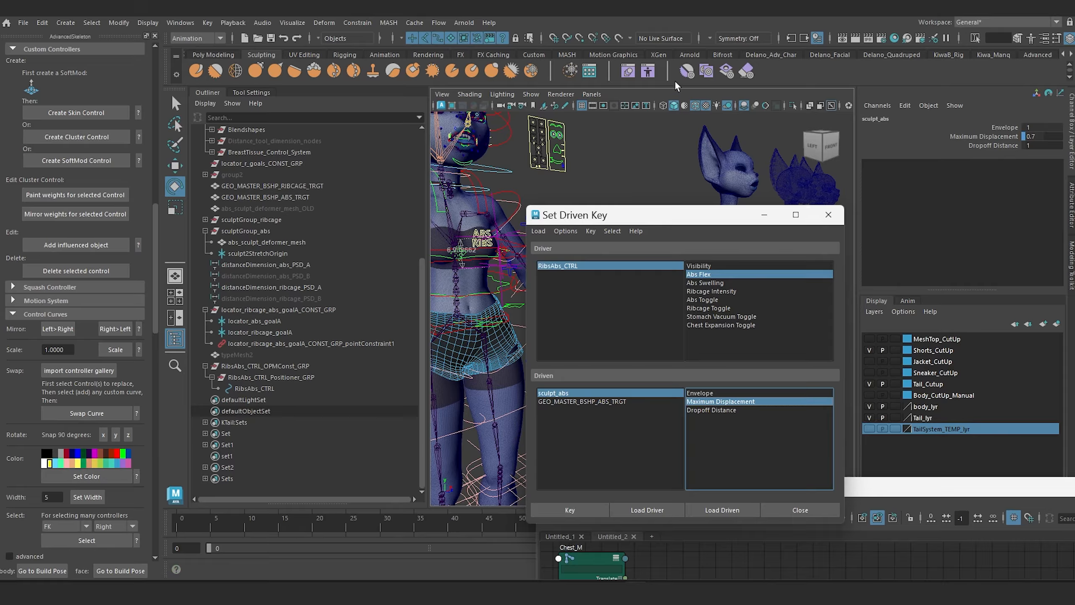
click(583, 392)
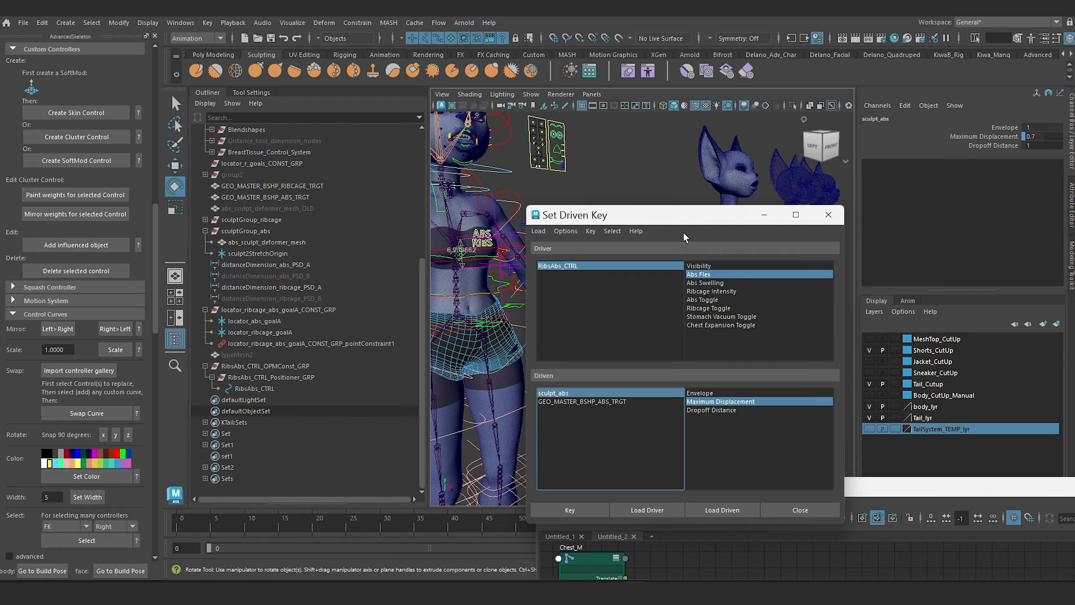
Rotate the IKSpine3_M control about 17.6 degrees in X to bend the torso forward and check the abs deformation.
drag(662, 218, 758, 270)
alt+drag(518, 329, 578, 323)
scroll(579, 326, up, 3)
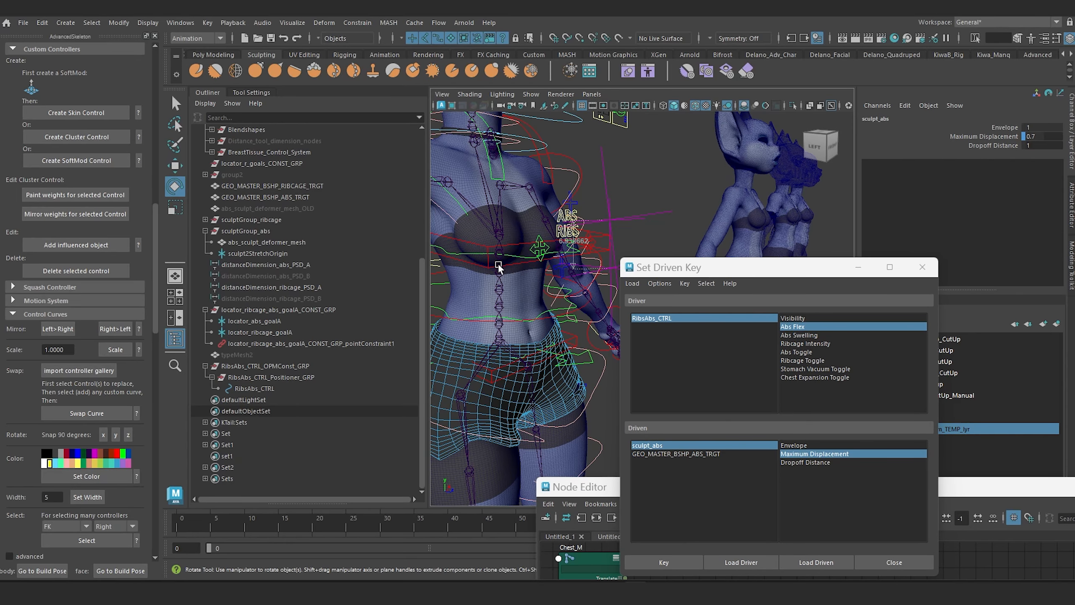
click(513, 244)
click(433, 254)
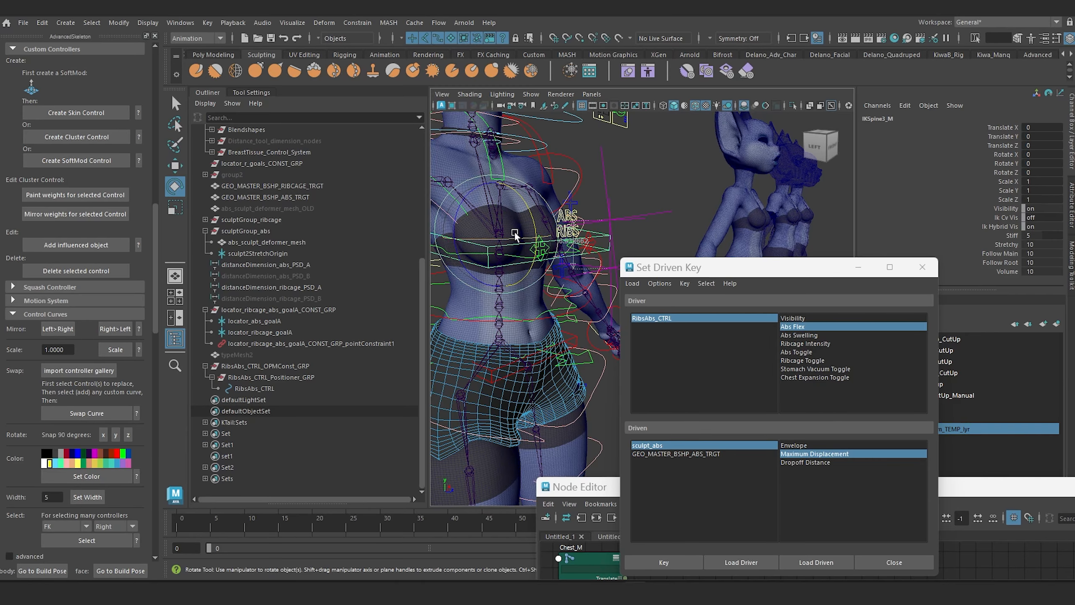
drag(532, 216, 538, 223)
alt+drag(538, 291, 569, 283)
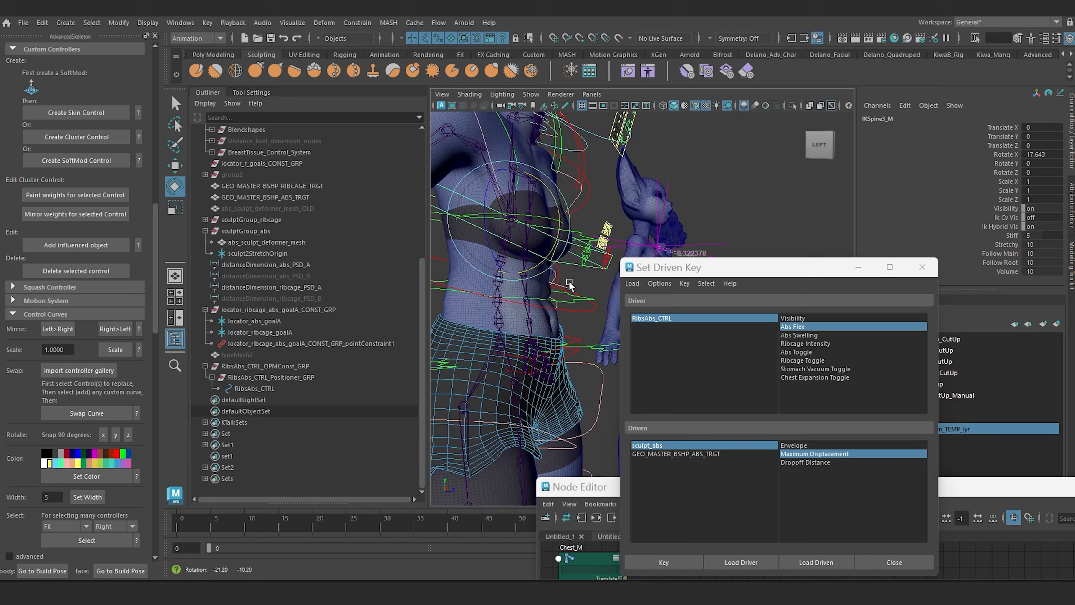
alt+right_drag(569, 284, 540, 324)
alt+drag(540, 324, 515, 324)
alt+middle_drag(515, 324, 550, 288)
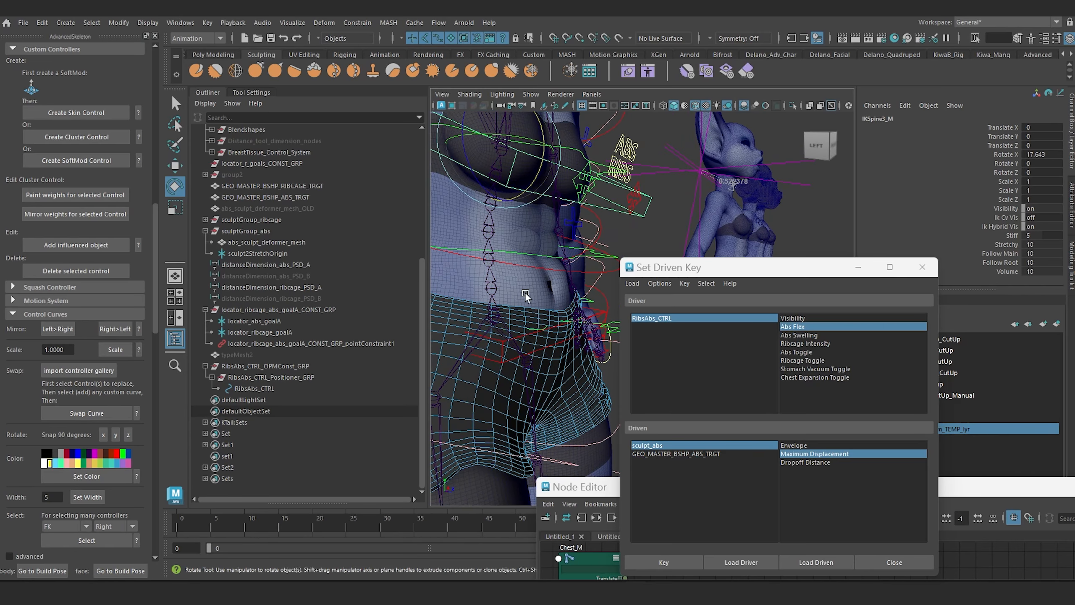
alt+drag(526, 295, 520, 298)
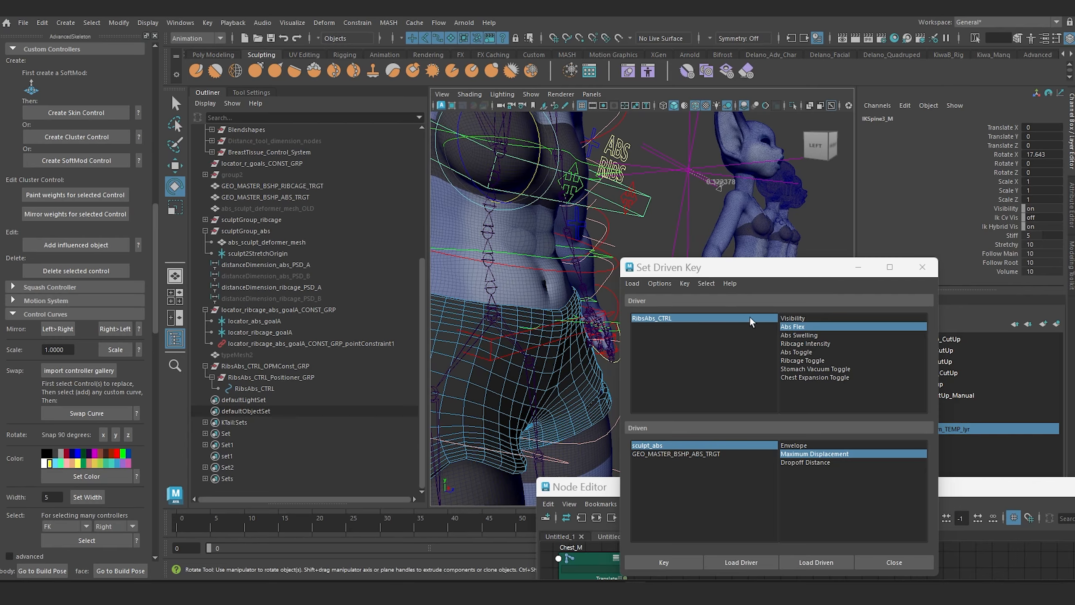